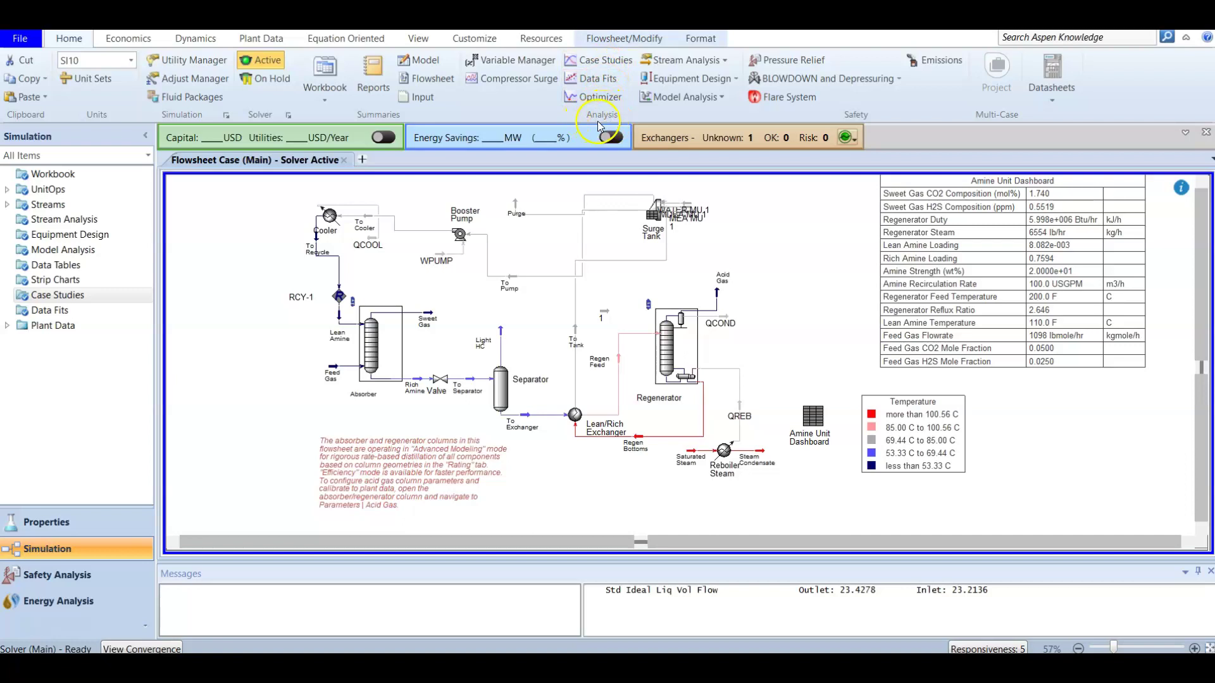
Step: Open the flowsheet's Case Studies manager from the Home ribbon's Analysis group
left_click(590, 62)
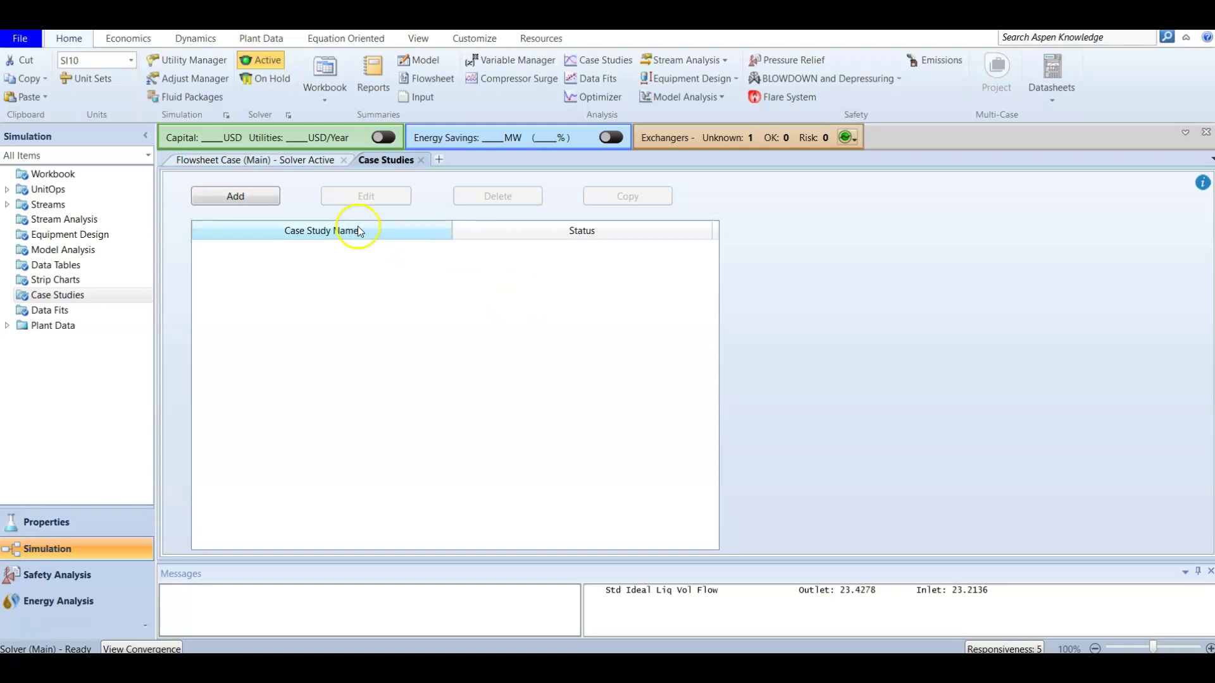
Step: Add Case Study 1 and bring up the Variable Navigator for its independent variables
left_click(245, 198)
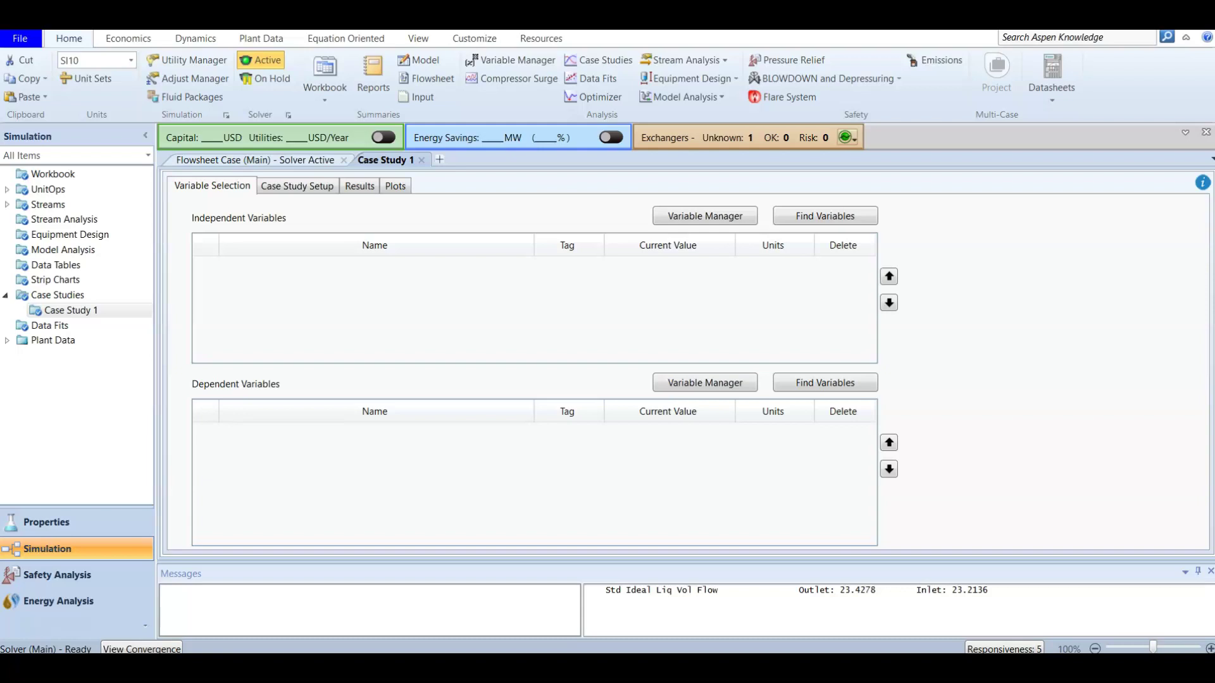
left_click(847, 217)
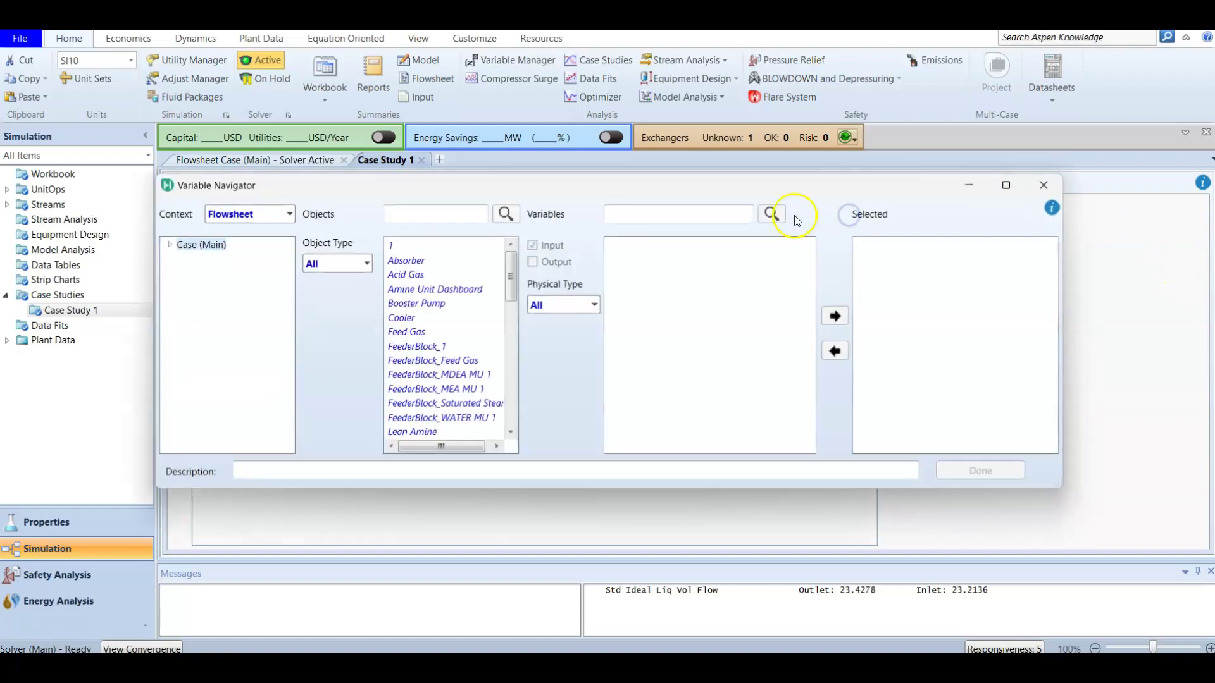
Step: Find Surge Tank via 'surg' and add its MDEAmine (20 %) and MEAmine (0 %) outlet concentrations
left_click(444, 217)
type("surge")
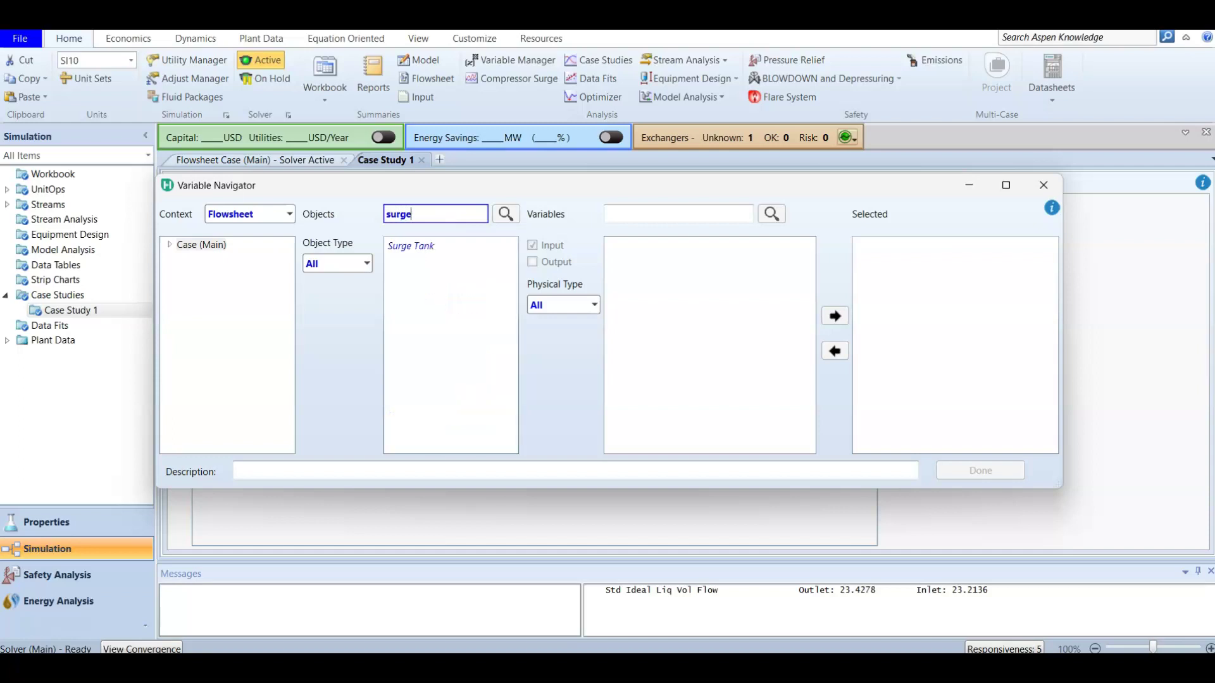
left_click(405, 246)
left_click(651, 211)
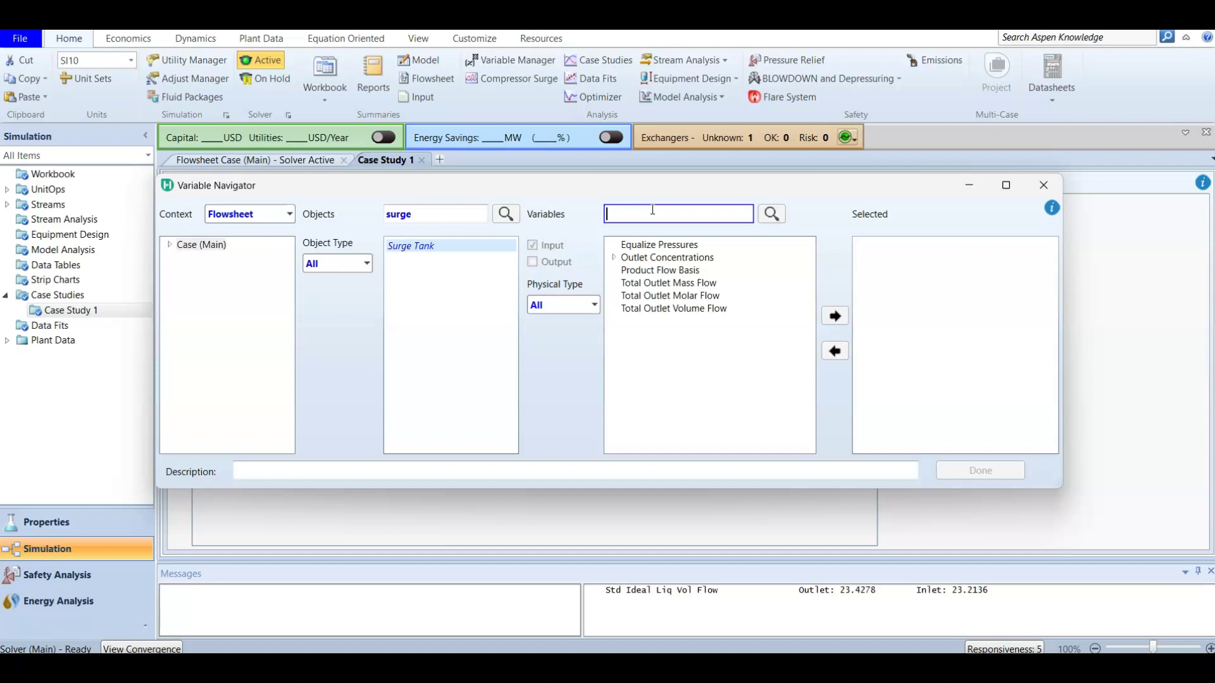
left_click(613, 258)
left_click(652, 270)
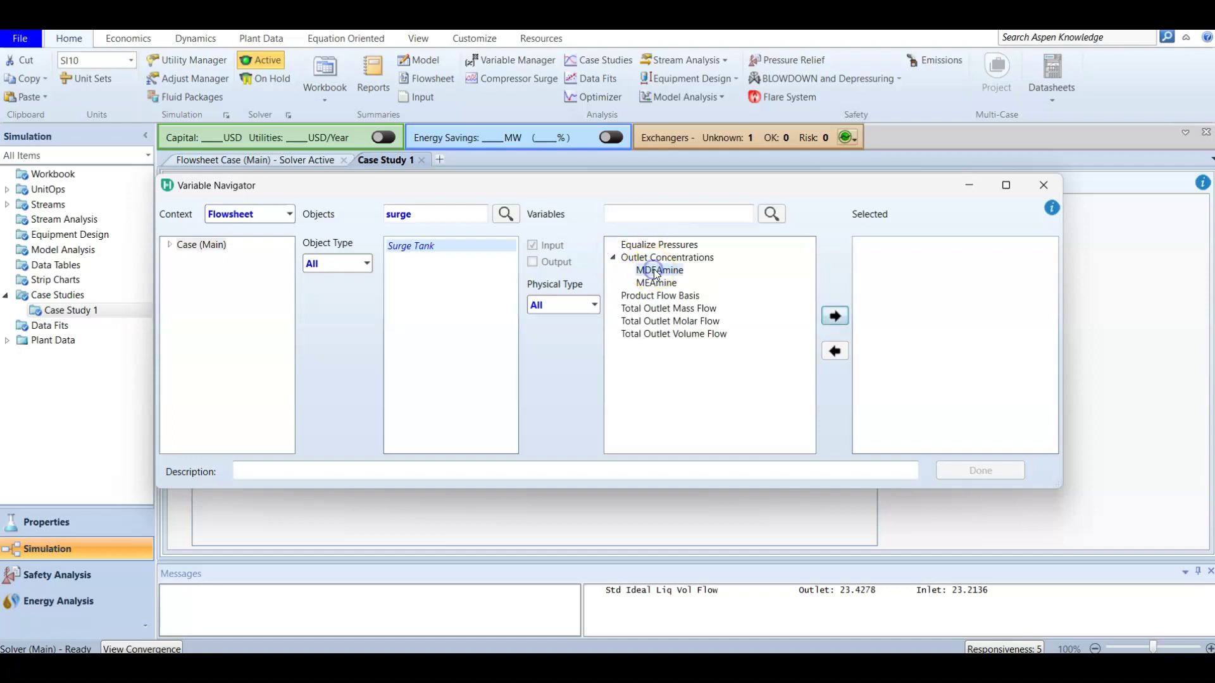
left_click(827, 316)
left_click(656, 283)
left_click(839, 317)
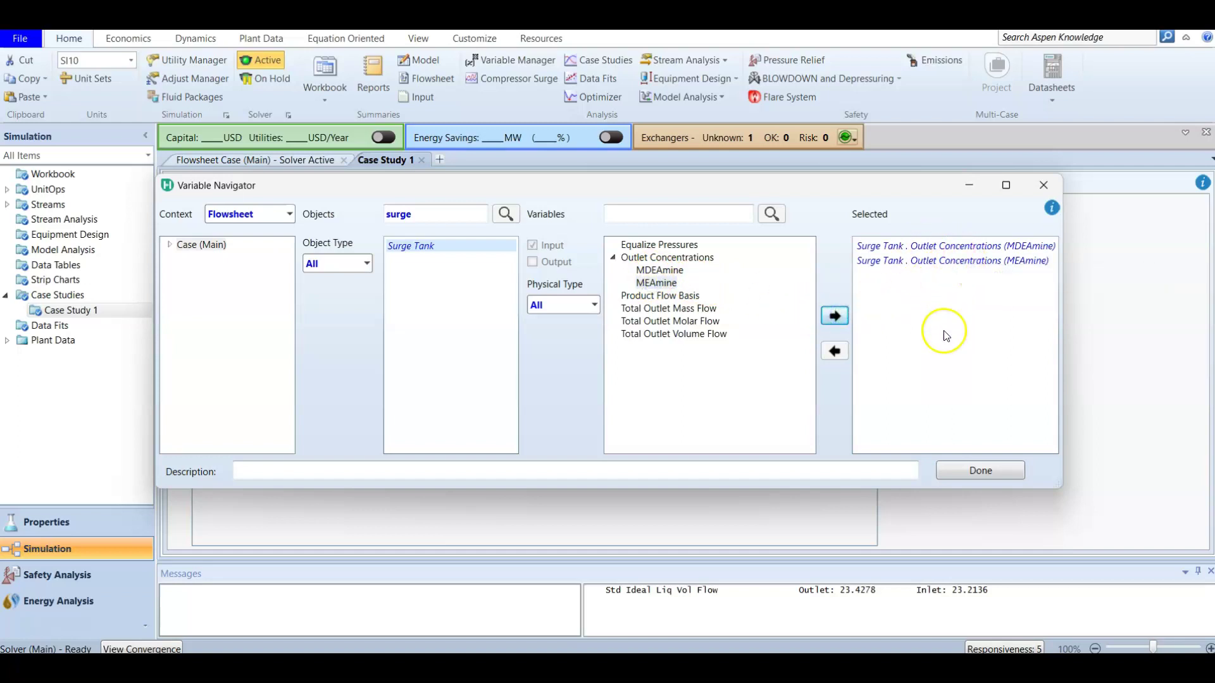
left_click(988, 481)
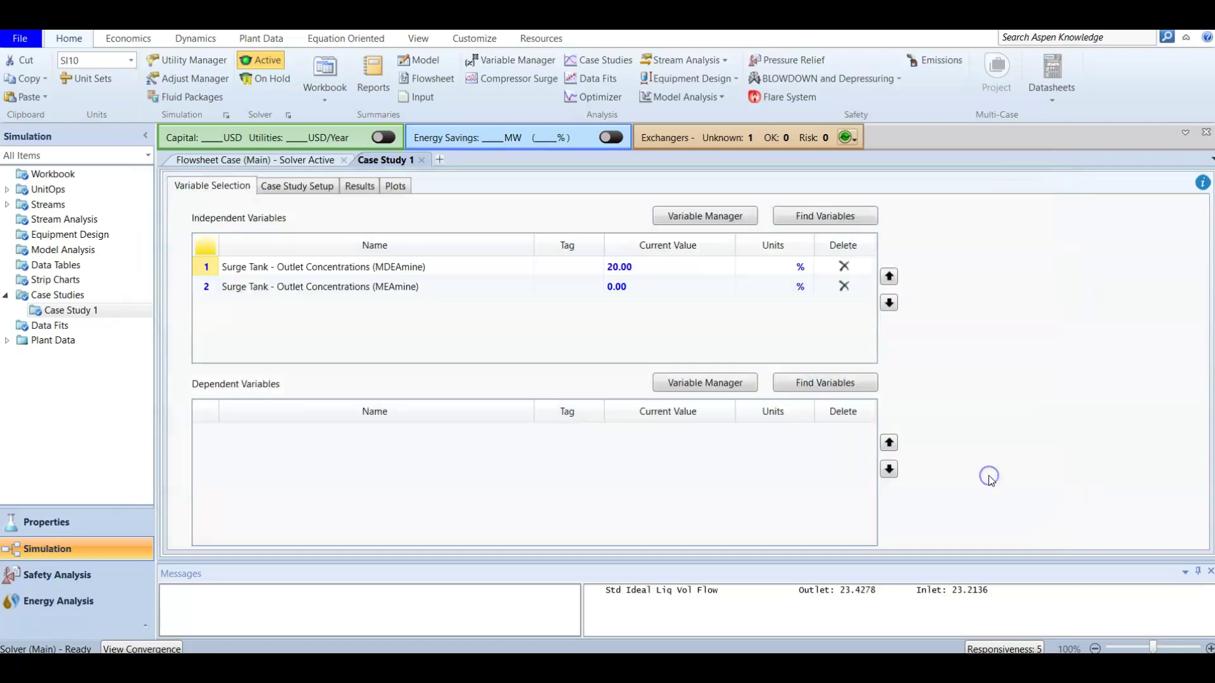
Step: Review the current MDEAmine and MEAmine concentrations, then open the dependent-variable navigator
left_click(654, 264)
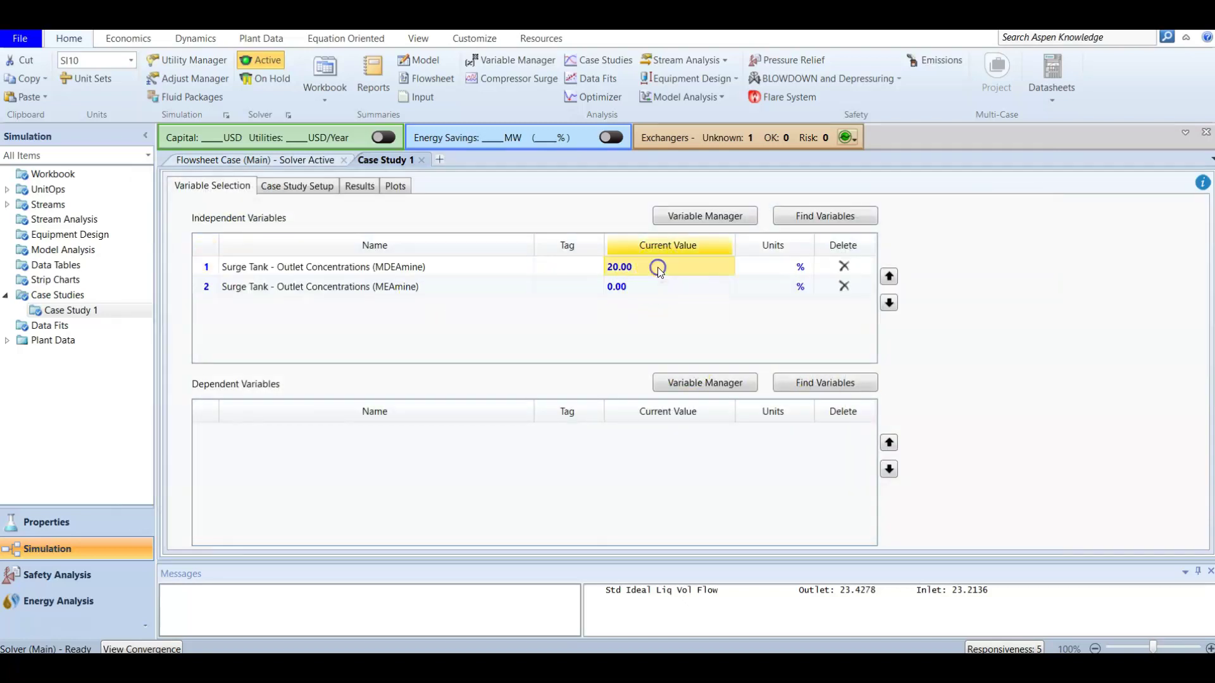
left_click(642, 288)
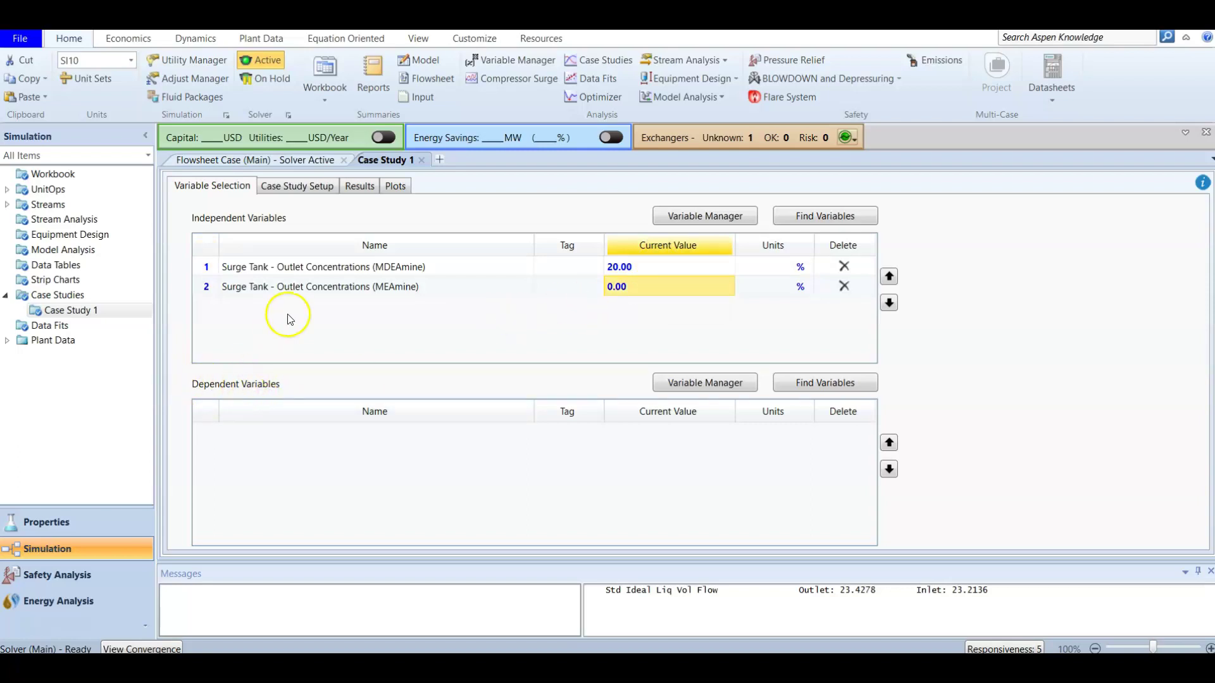
left_click(827, 384)
left_click(820, 384)
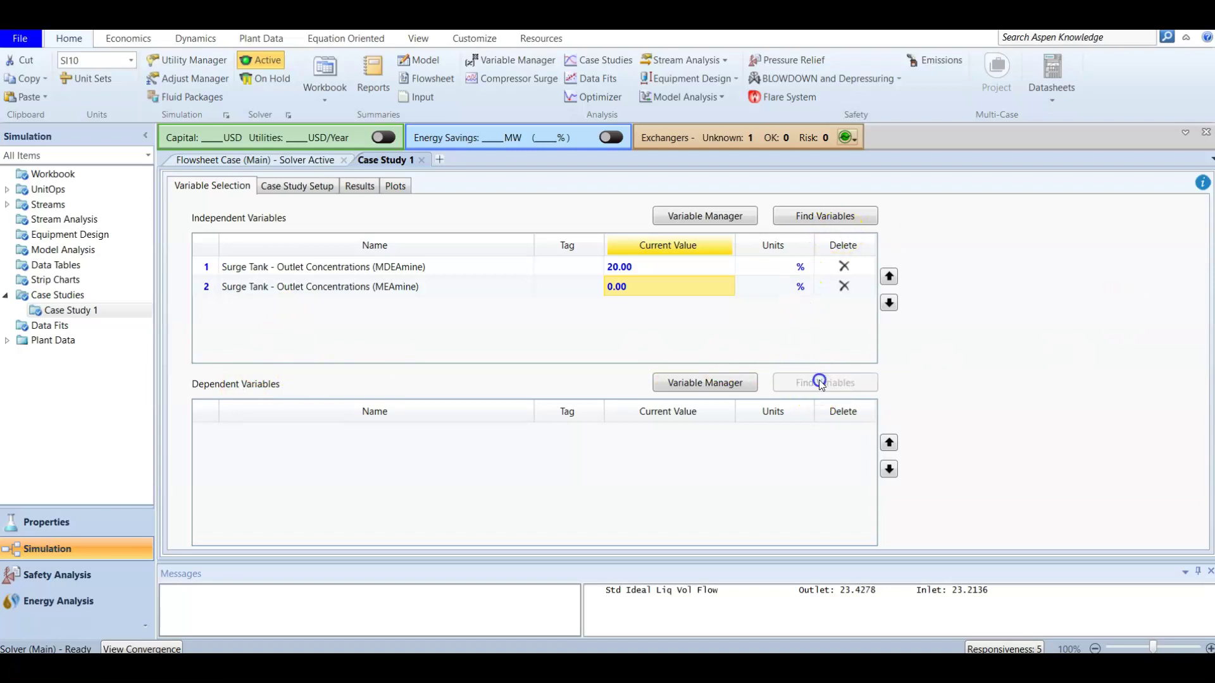
Step: Locate the Absorber via 'absorb' and add Sweet Gas H2S ppm as a dependent variable
left_click(454, 208)
type("abso")
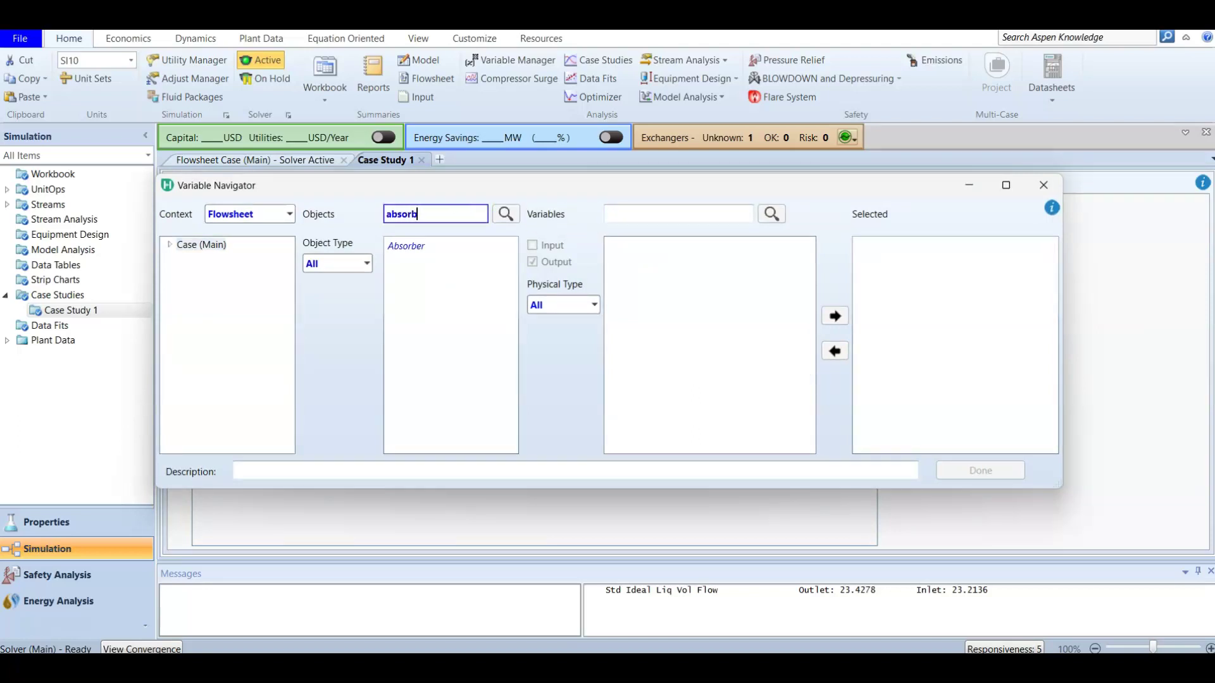
type("rb")
left_click(413, 246)
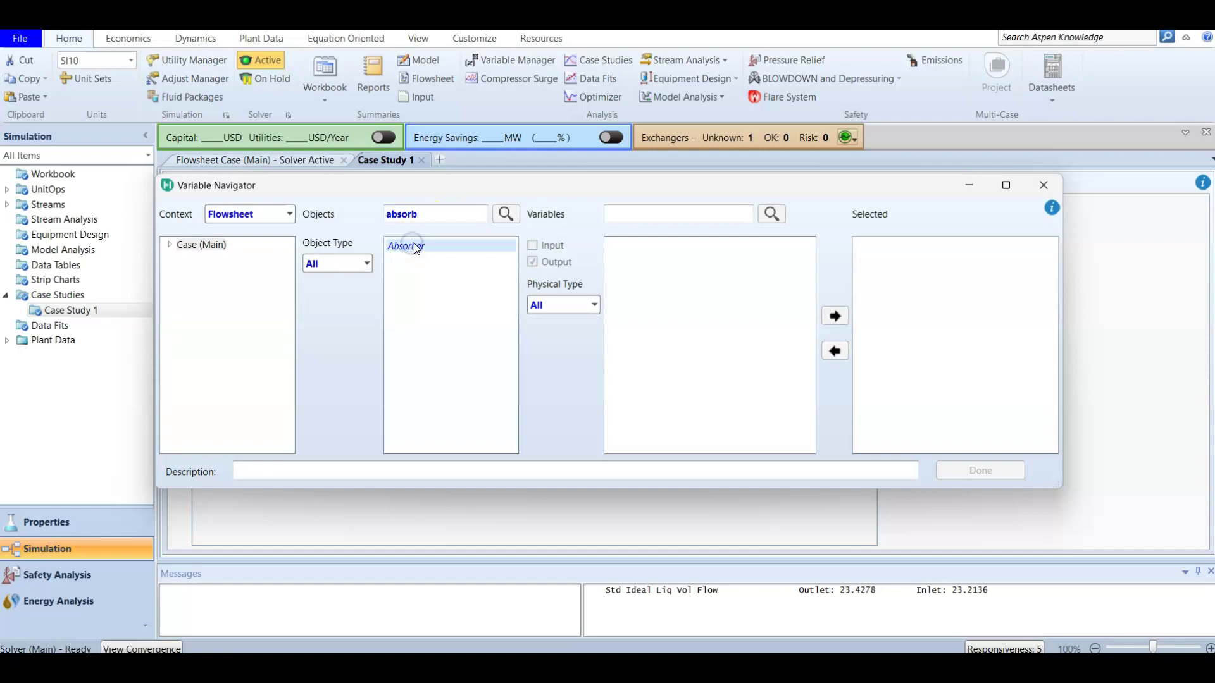
left_click(422, 248)
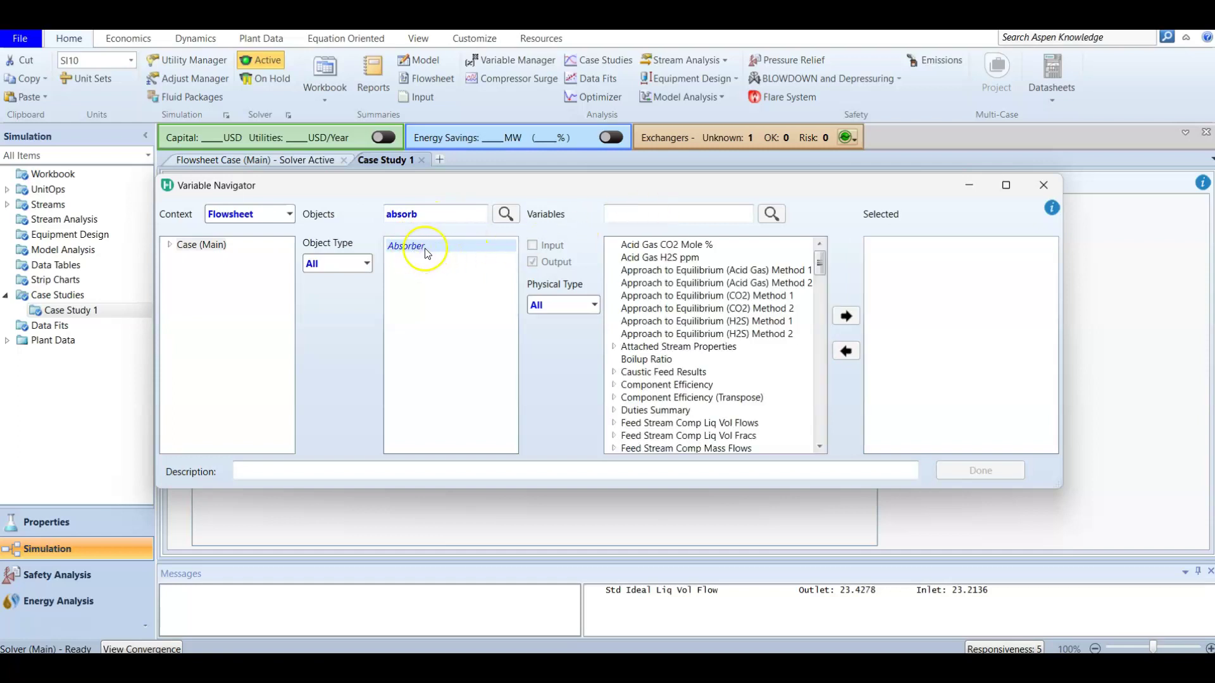
left_click(625, 215)
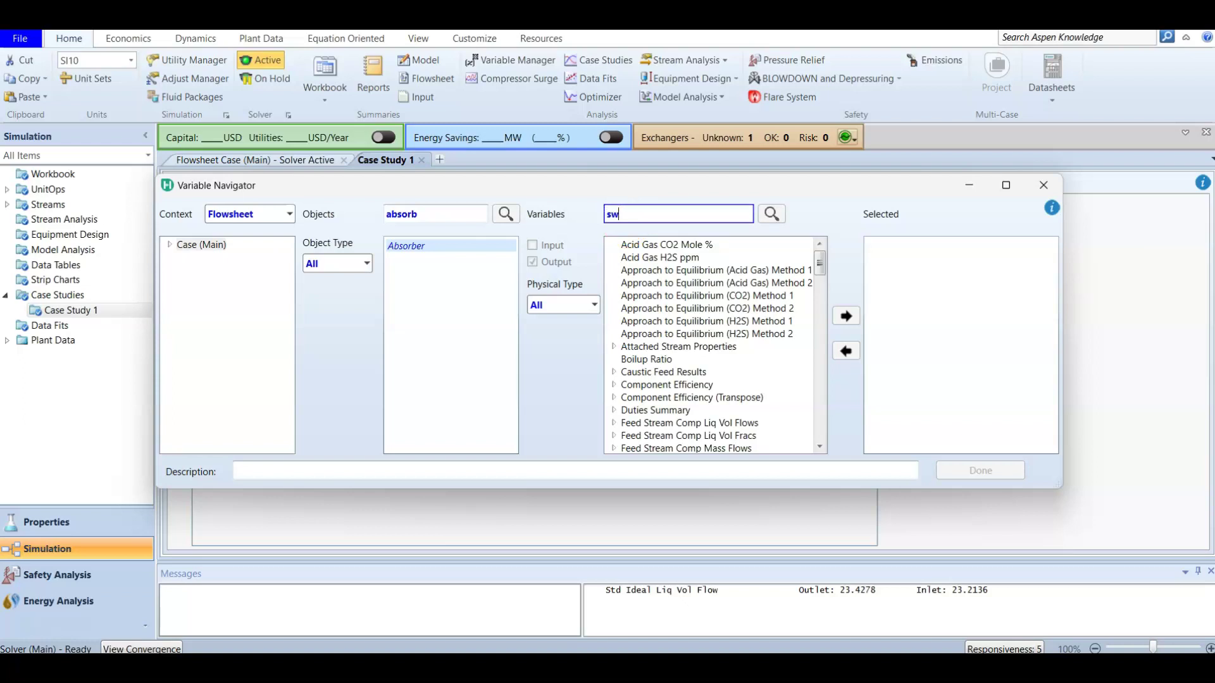
type("sweet ")
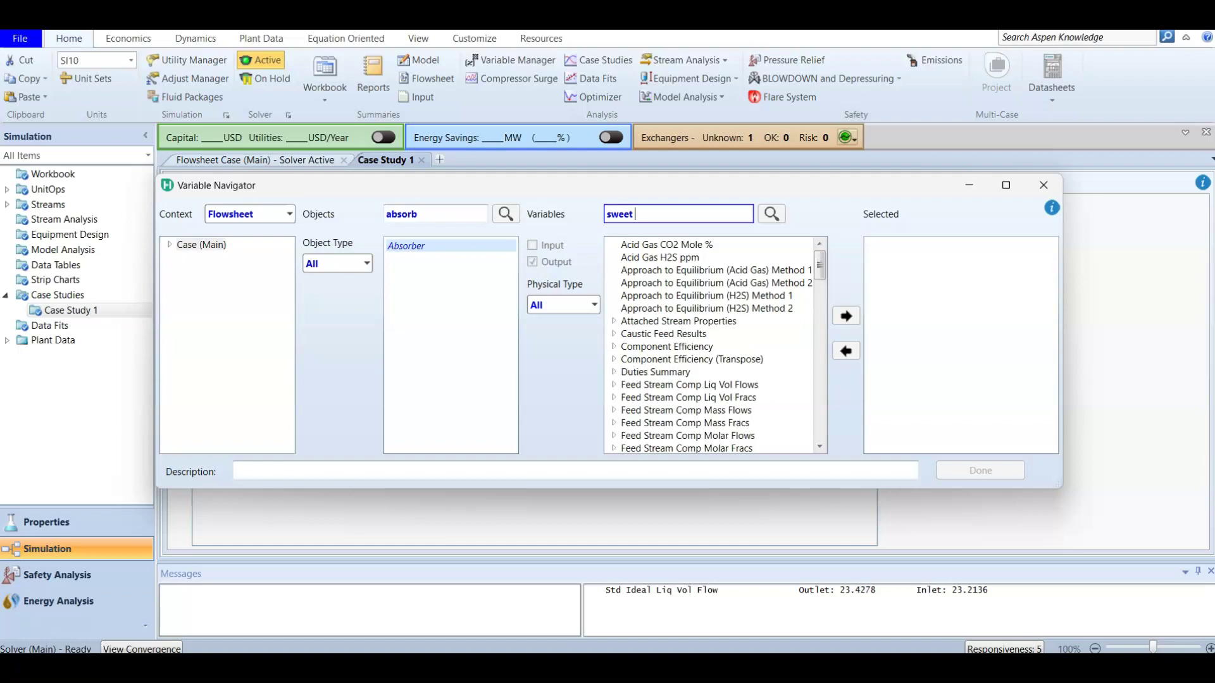
type("gas")
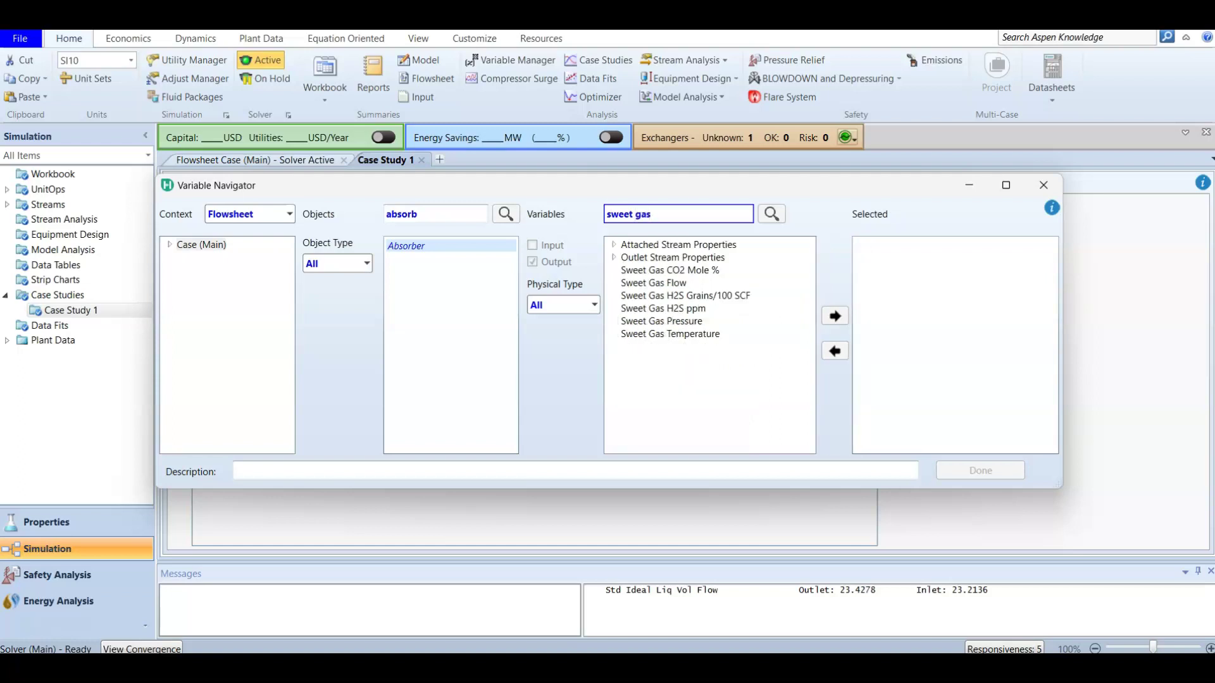
type(" h2s")
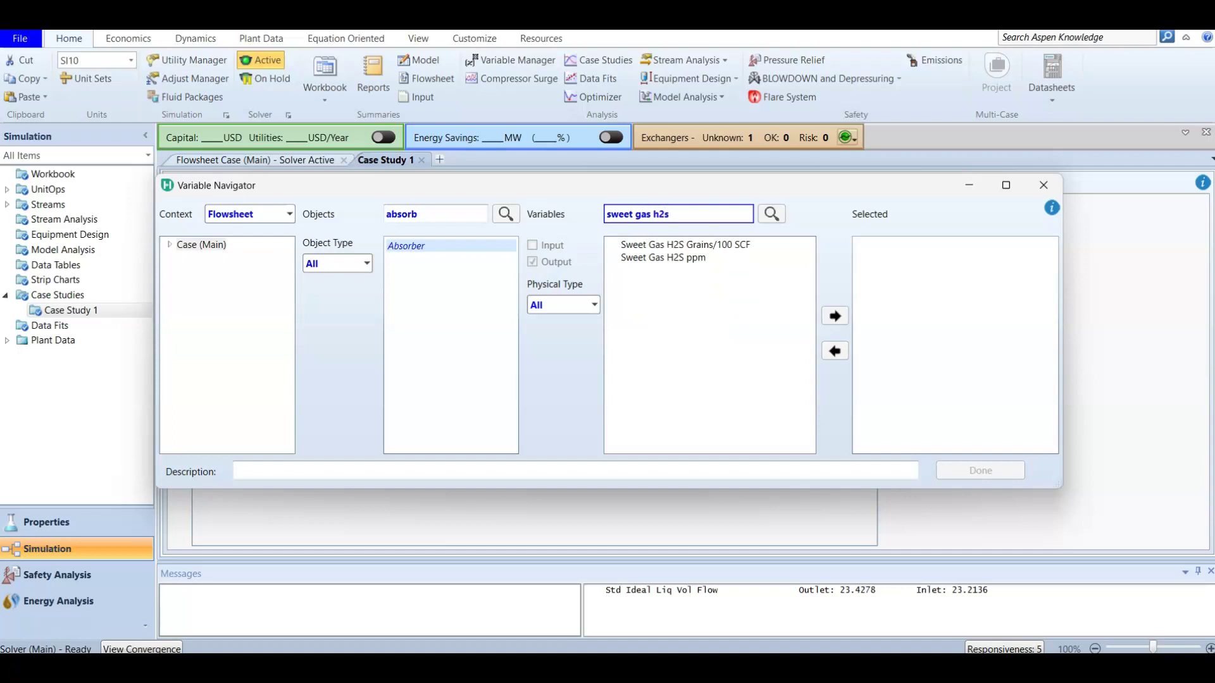
left_click(640, 258)
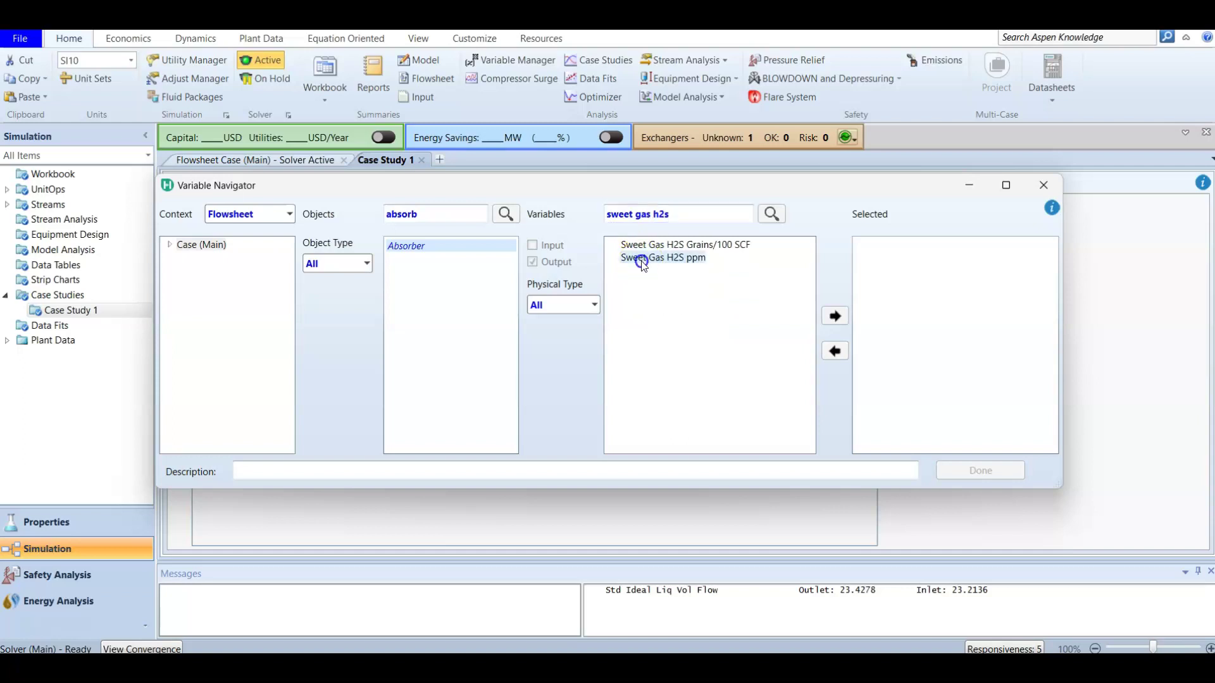
left_click(835, 316)
Step: Change the variable filter to 'co2' and add Sweet Gas CO2 Mole % as well
left_click(691, 214)
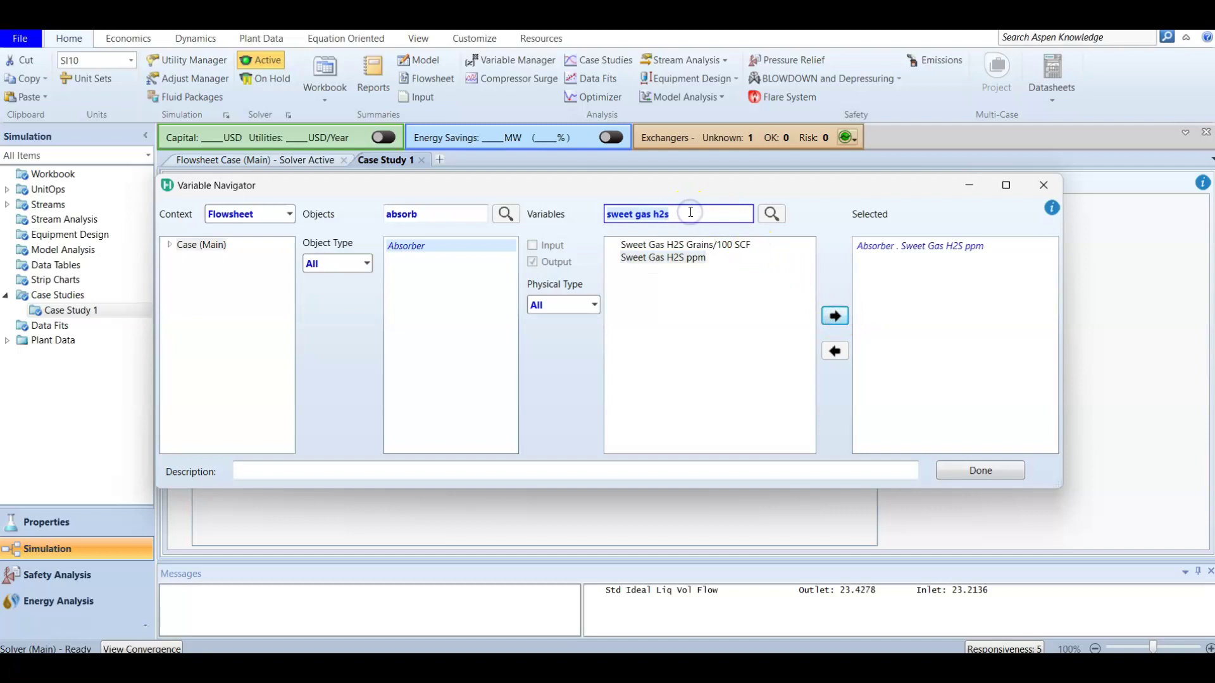
left_click(679, 216)
key("BackSpace")
key("BackSpace")
type("co2")
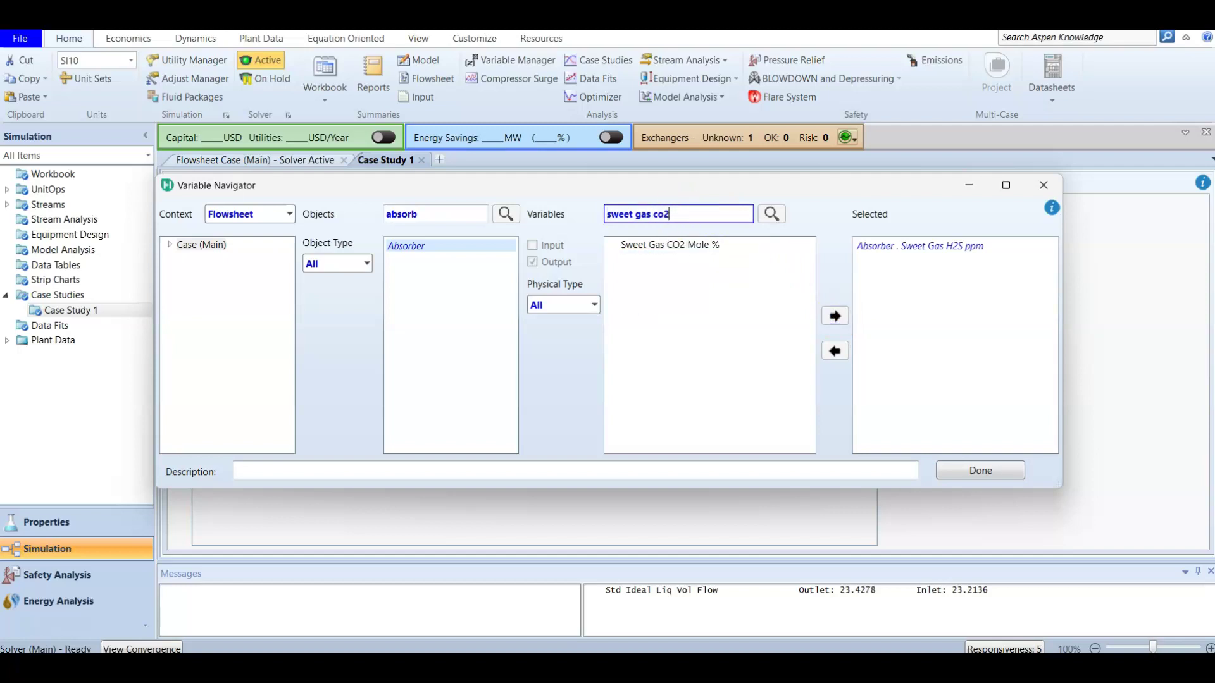
left_click(675, 247)
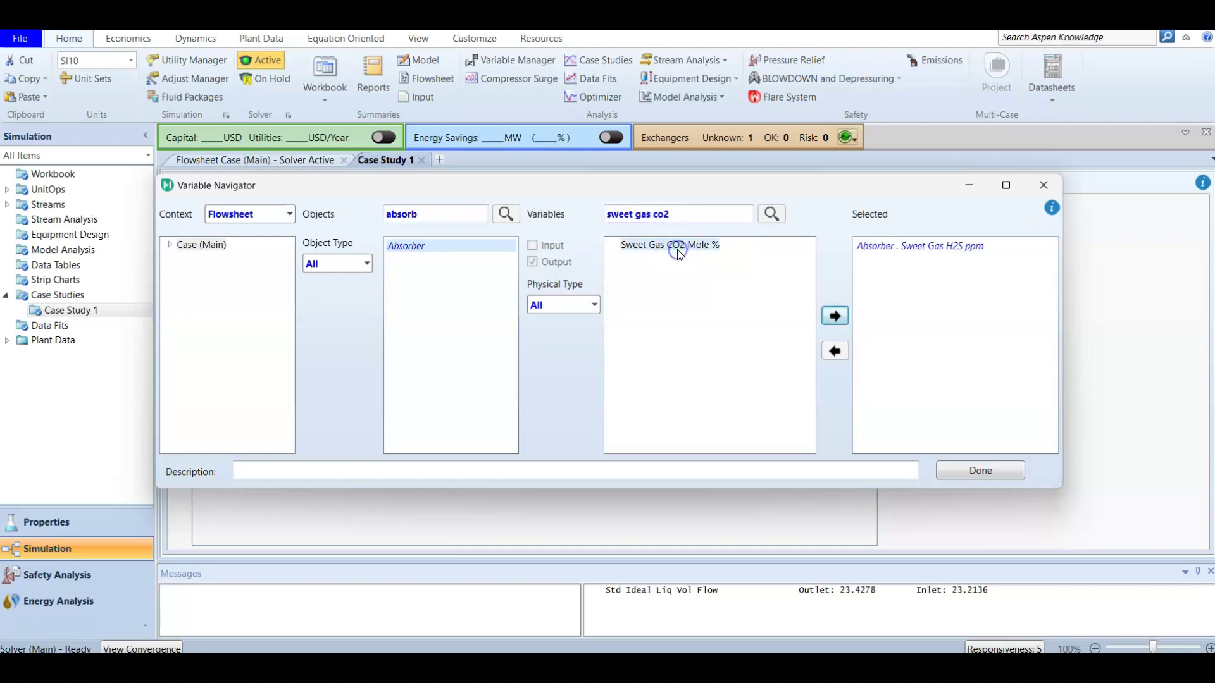
left_click(836, 316)
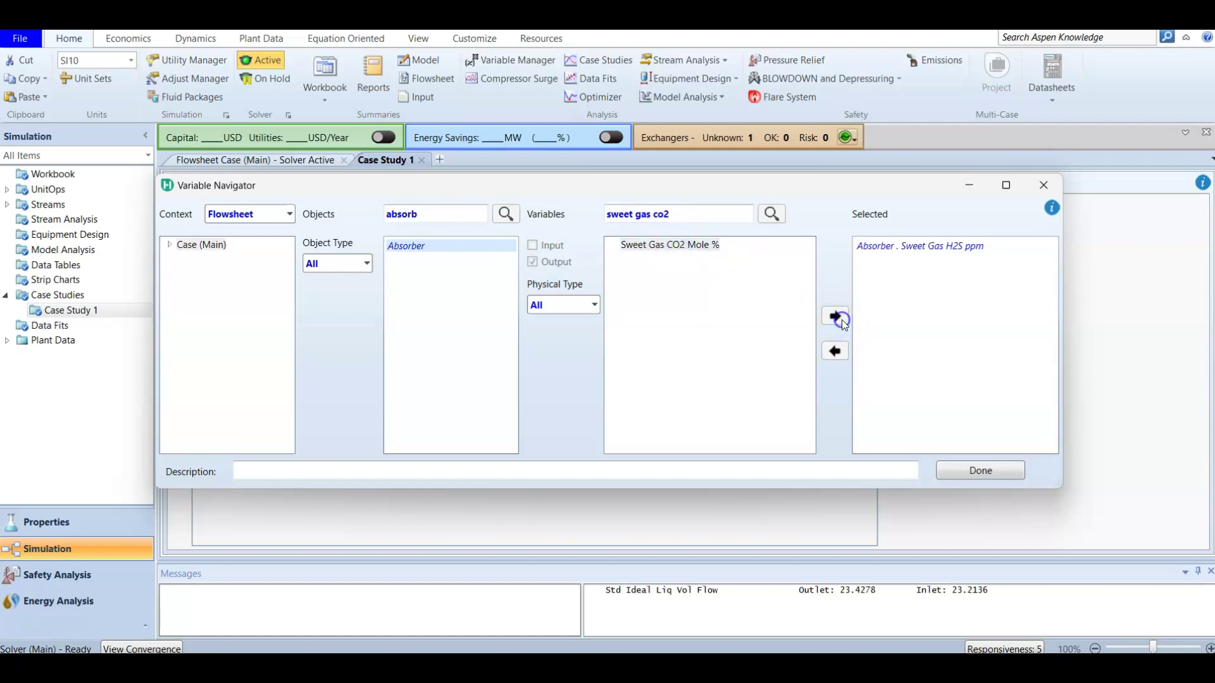
left_click(965, 474)
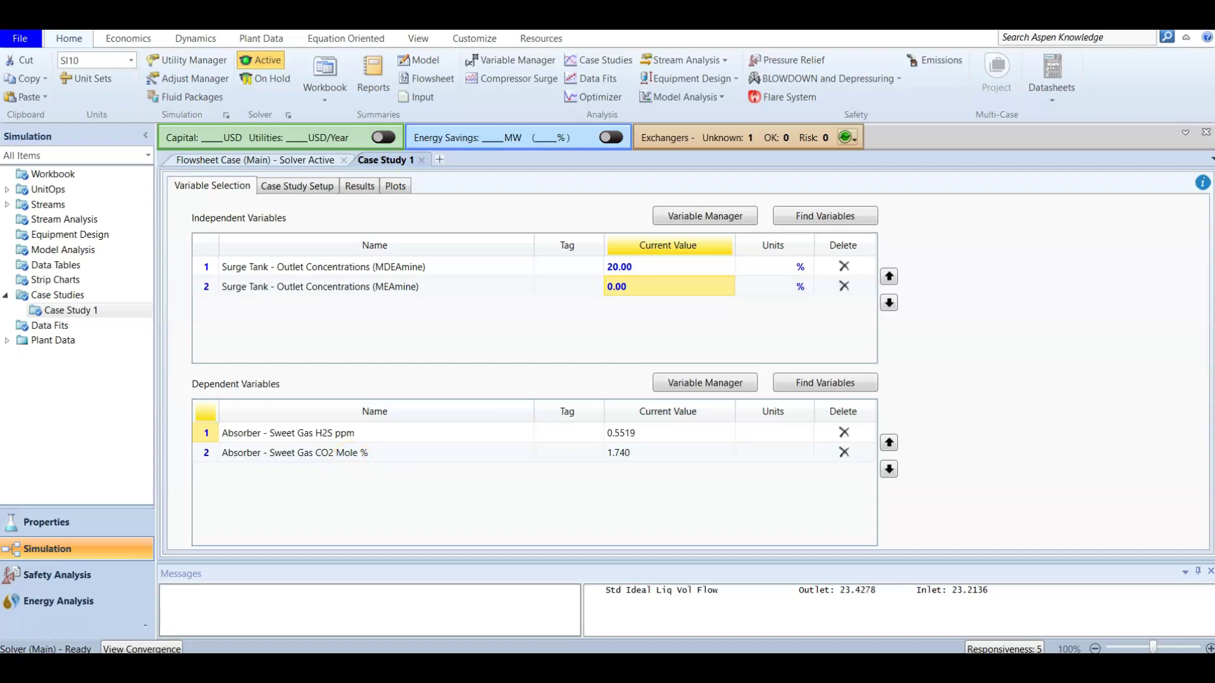
Step: Go to Case Study 1's setup page, where the type is Nested with no start/end values
left_click(275, 186)
Step: Make the case study Discrete with 5 states
left_click(289, 246)
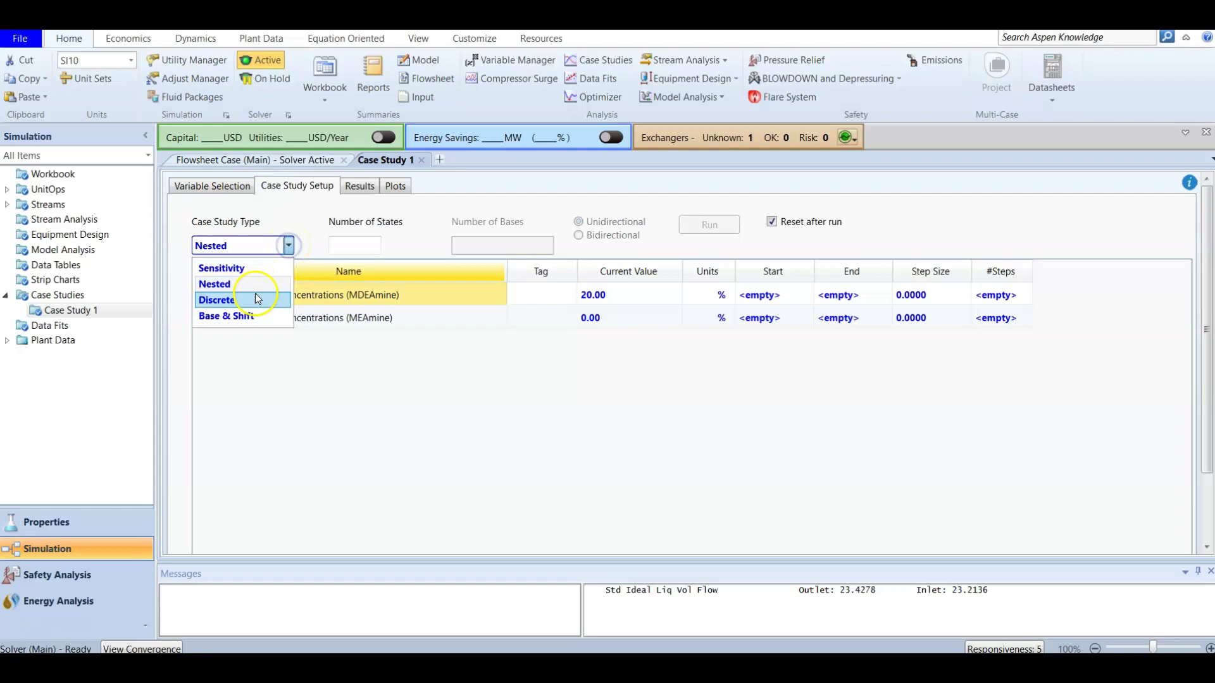
left_click(253, 302)
left_click(385, 400)
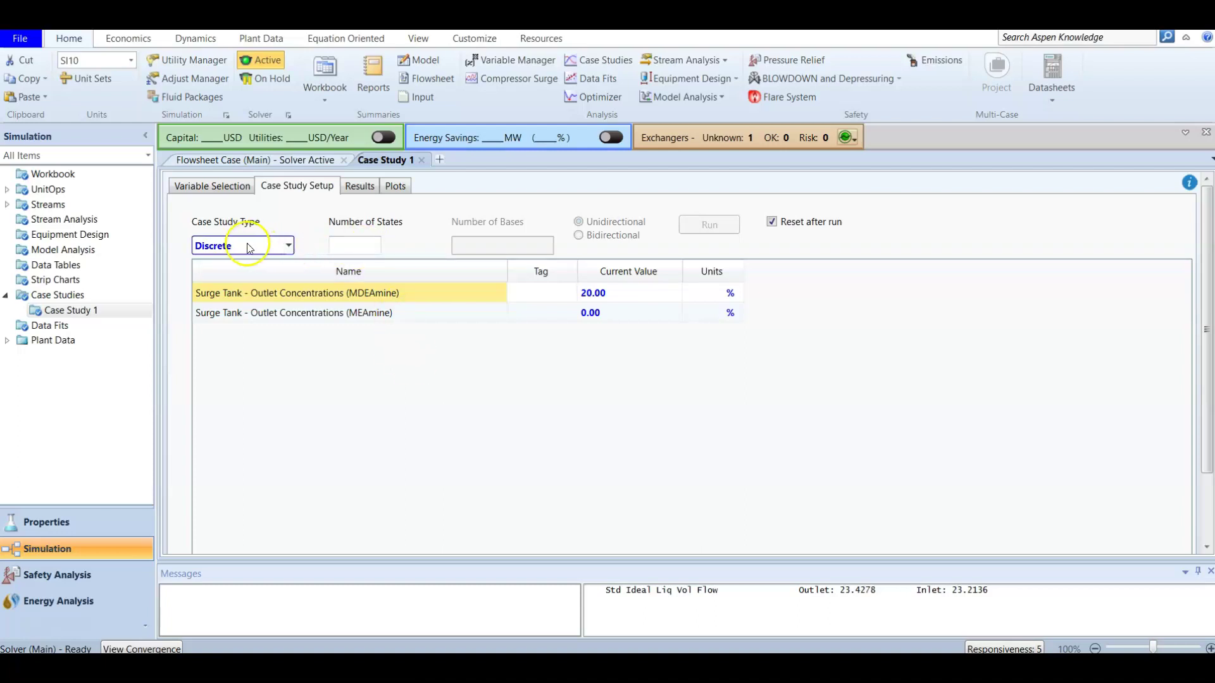
left_click(370, 246)
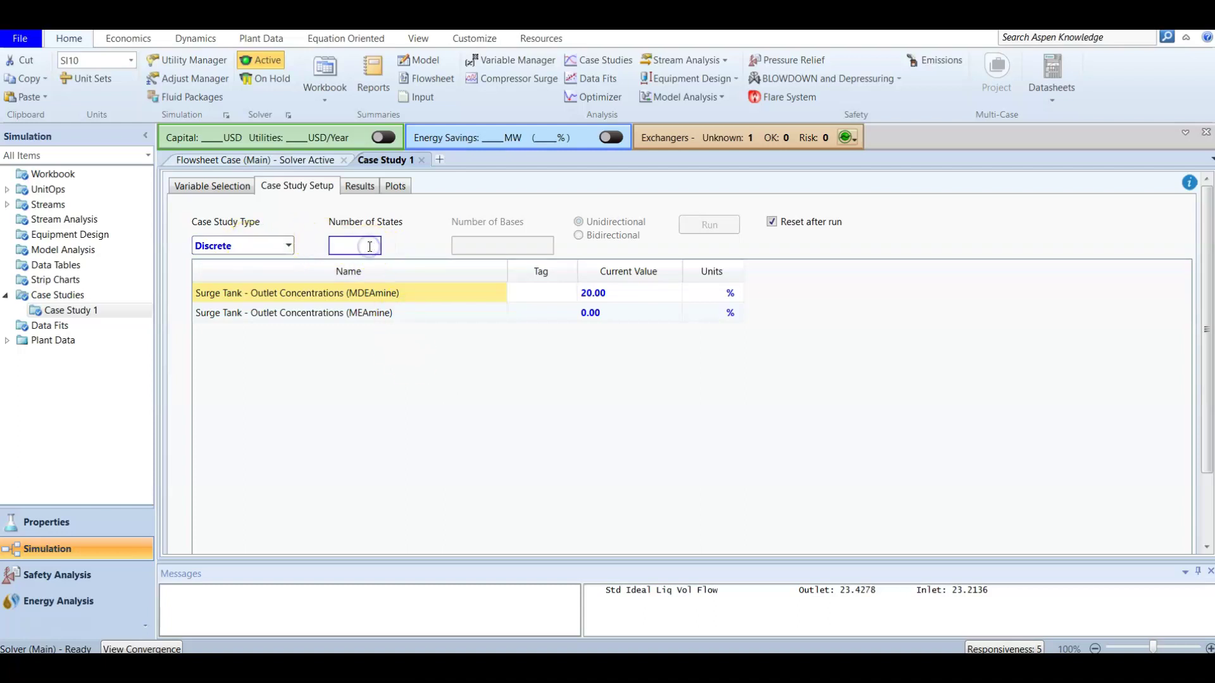
type("5")
key("Return")
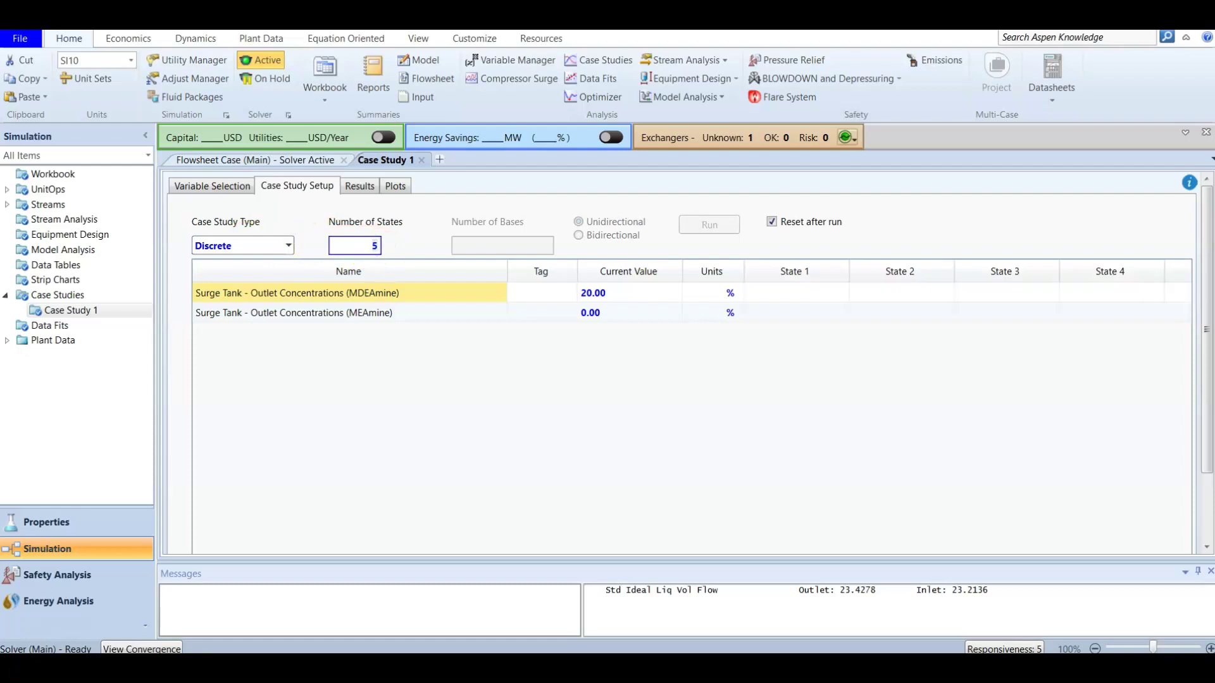
Step: Begin the first MDEAmine state entry, then switch the case study type back to Nested
left_click(811, 292)
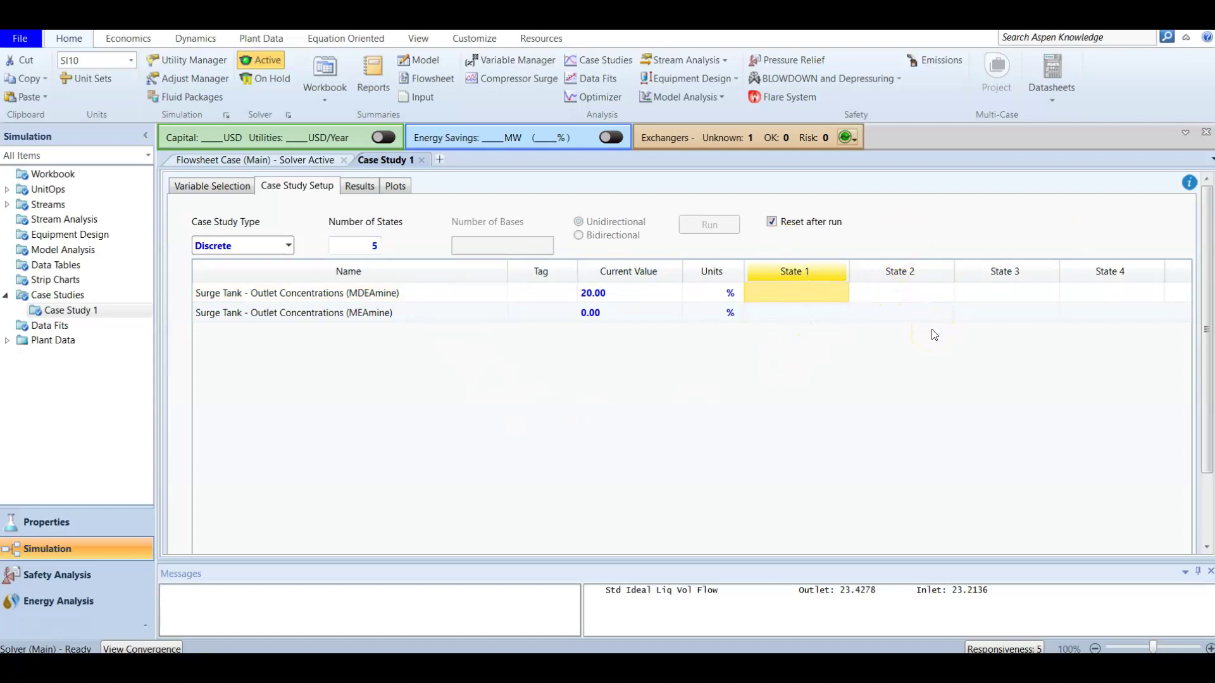
scroll(934, 334, "down", 1)
left_click(288, 206)
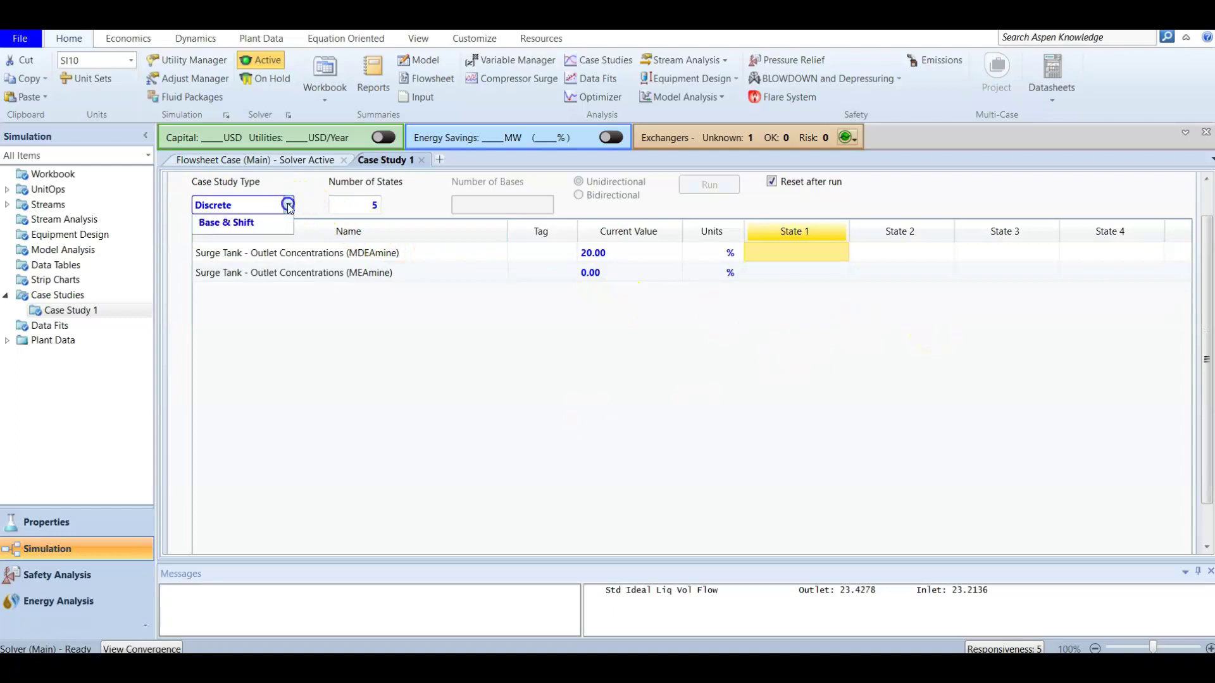
left_click(259, 243)
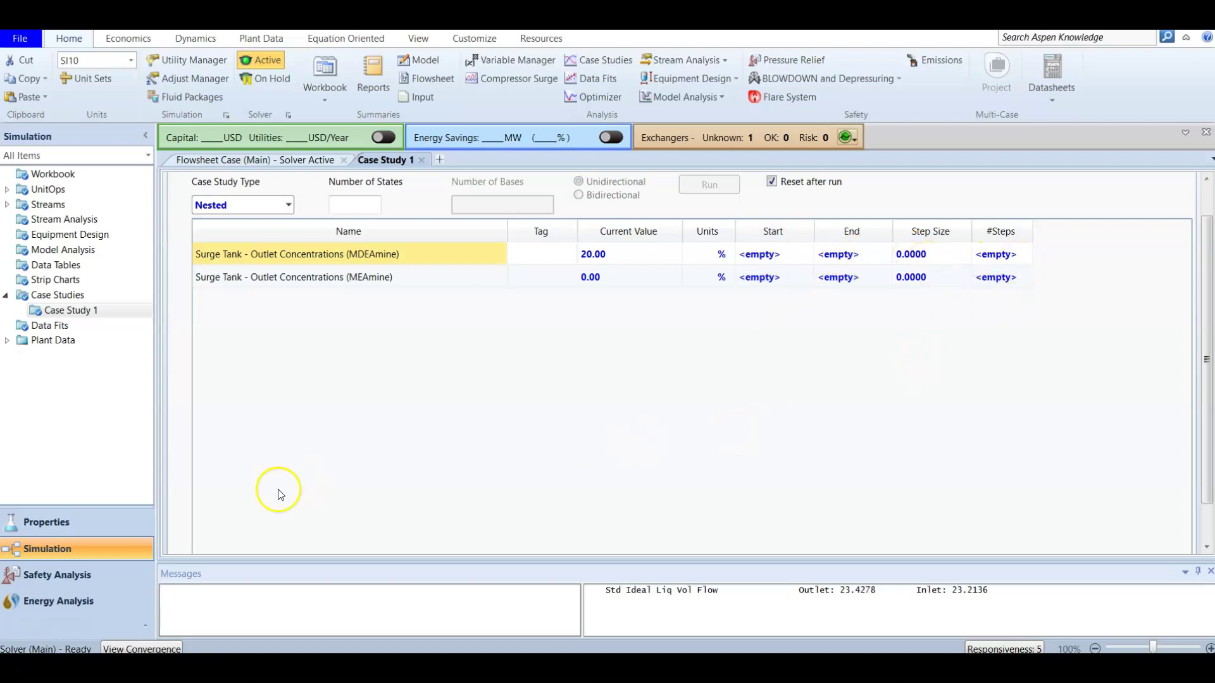
left_click(288, 204)
left_click(251, 267)
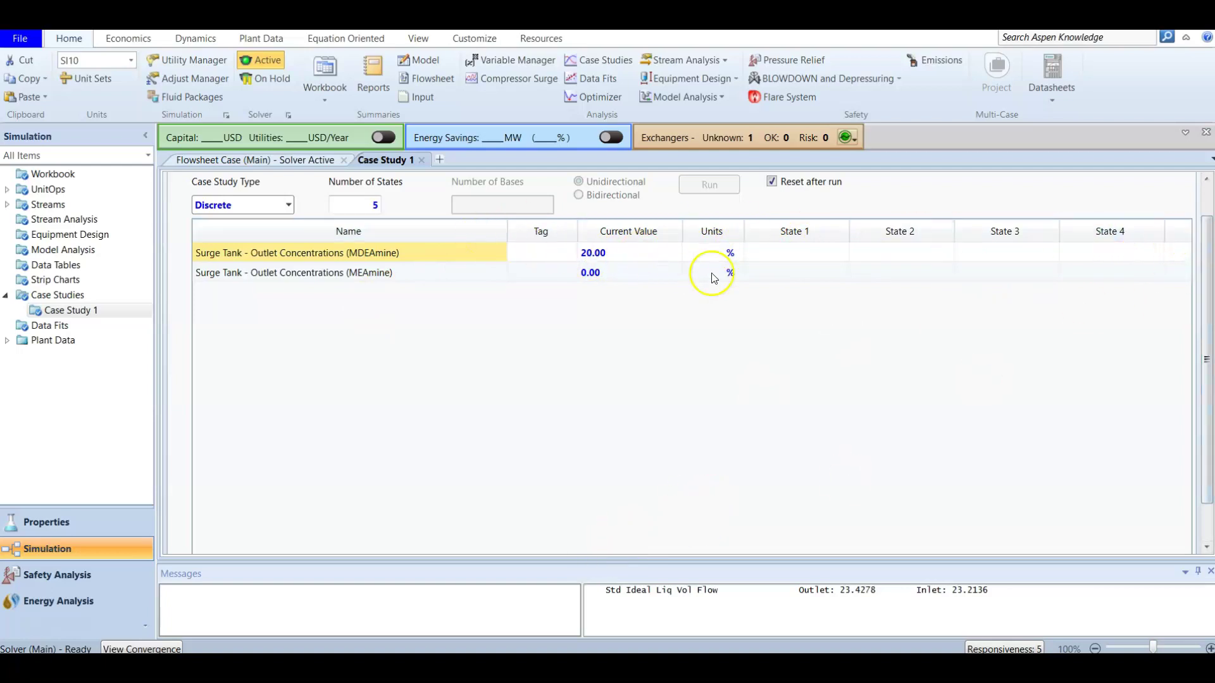
left_click(804, 251)
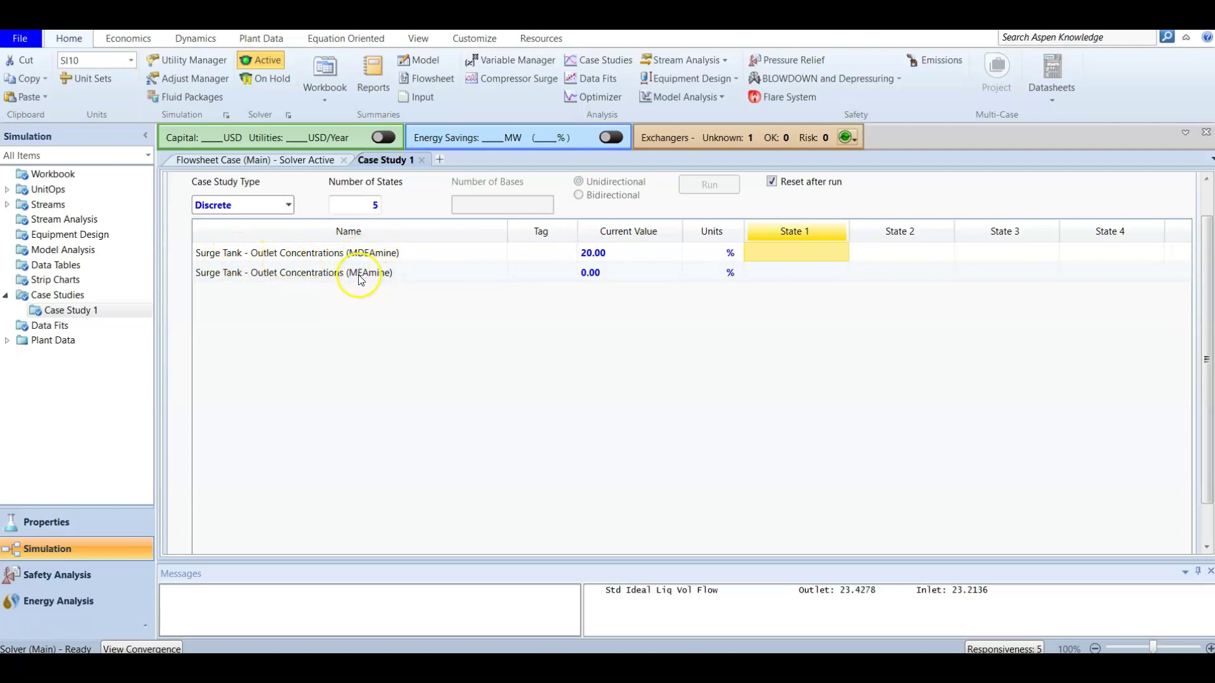
left_click(362, 252)
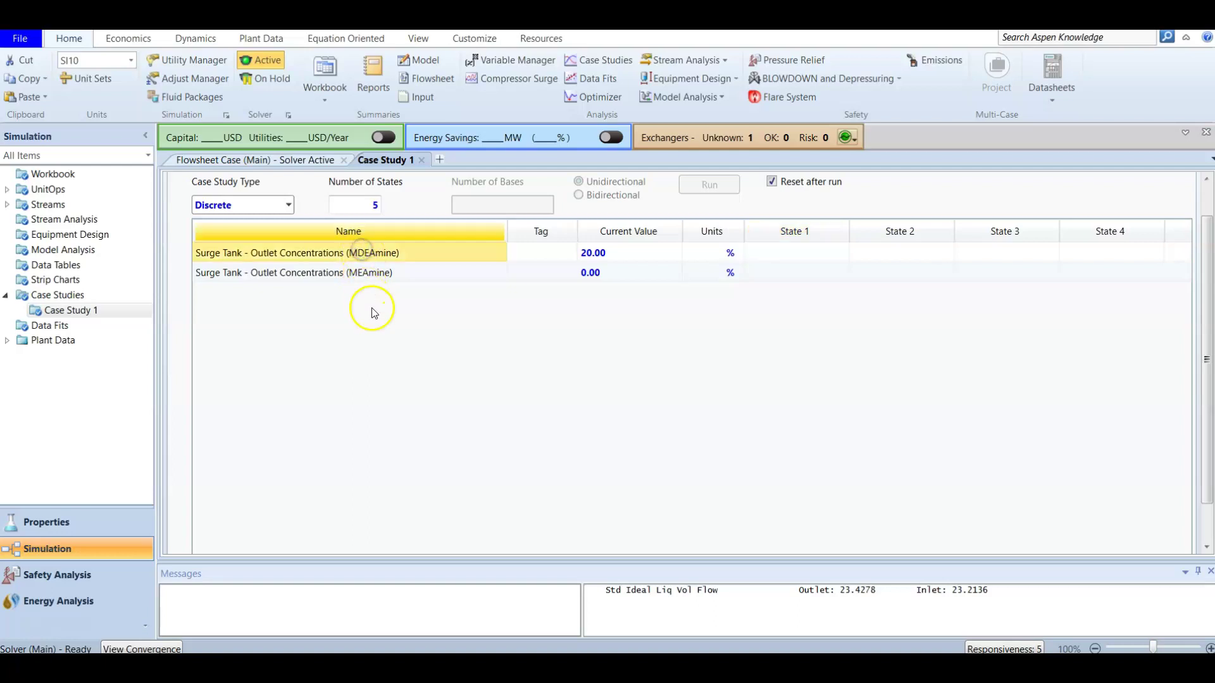
left_click(378, 273)
left_click(819, 253)
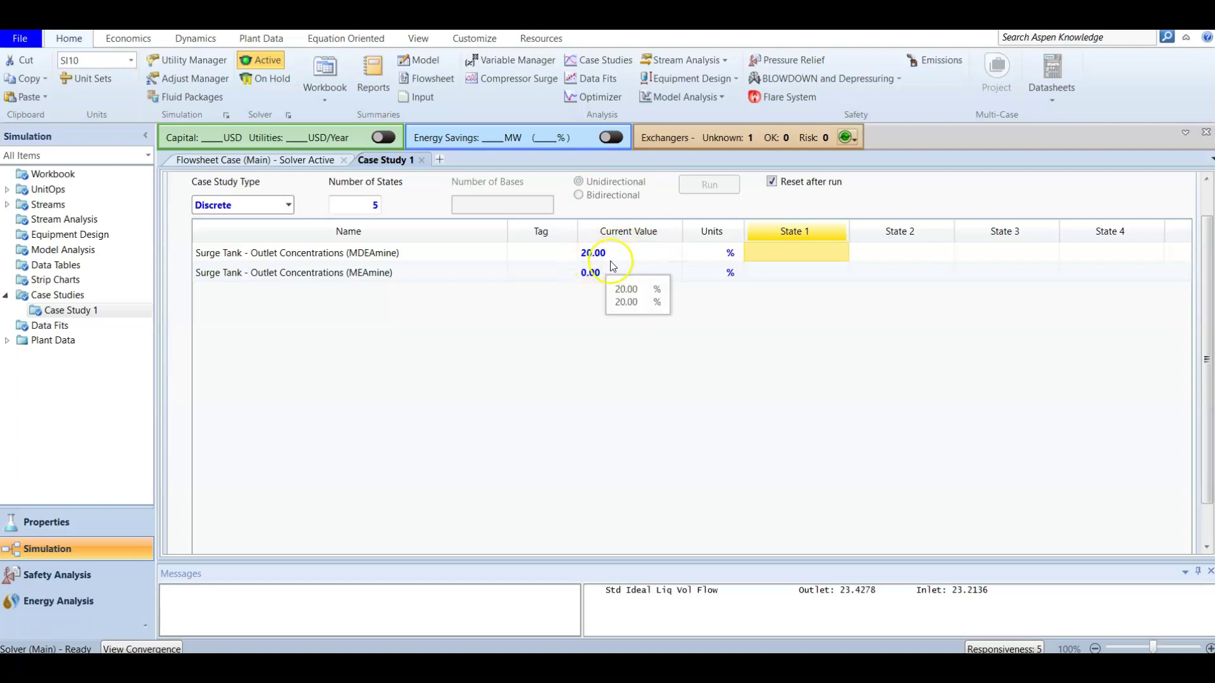
left_click(790, 260)
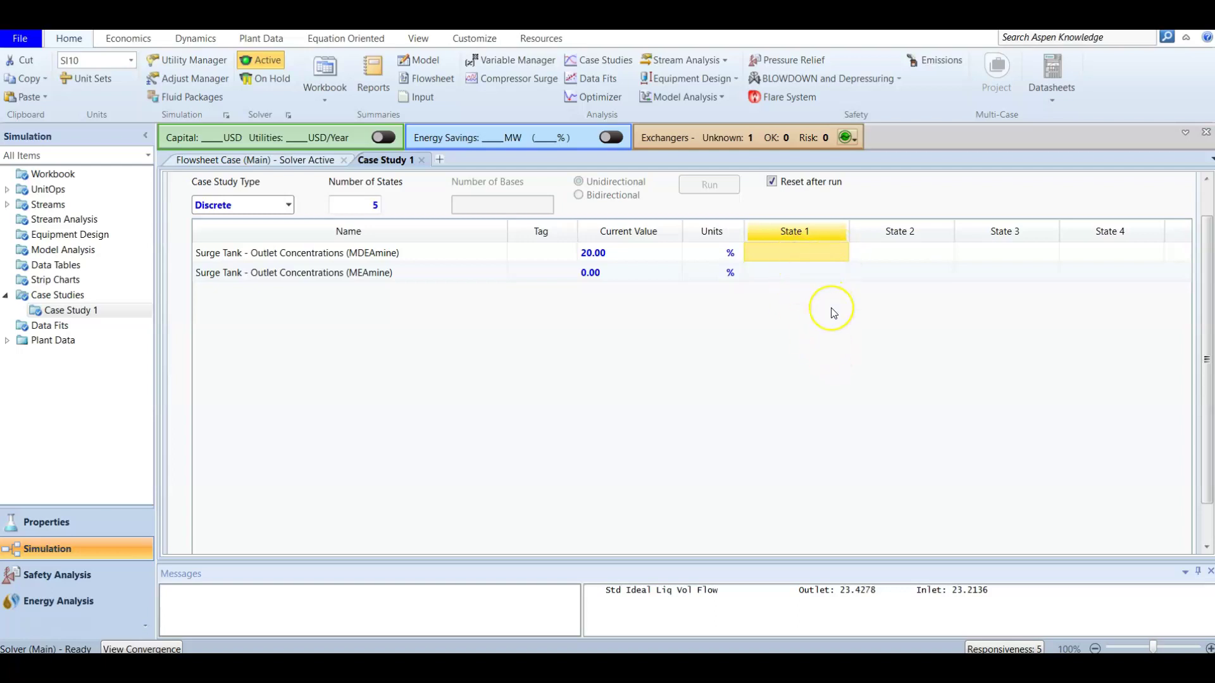
Step: Enter the MDEAmine state values 20, 15, 10, 5 and 0 %
type("2")
key("Tab")
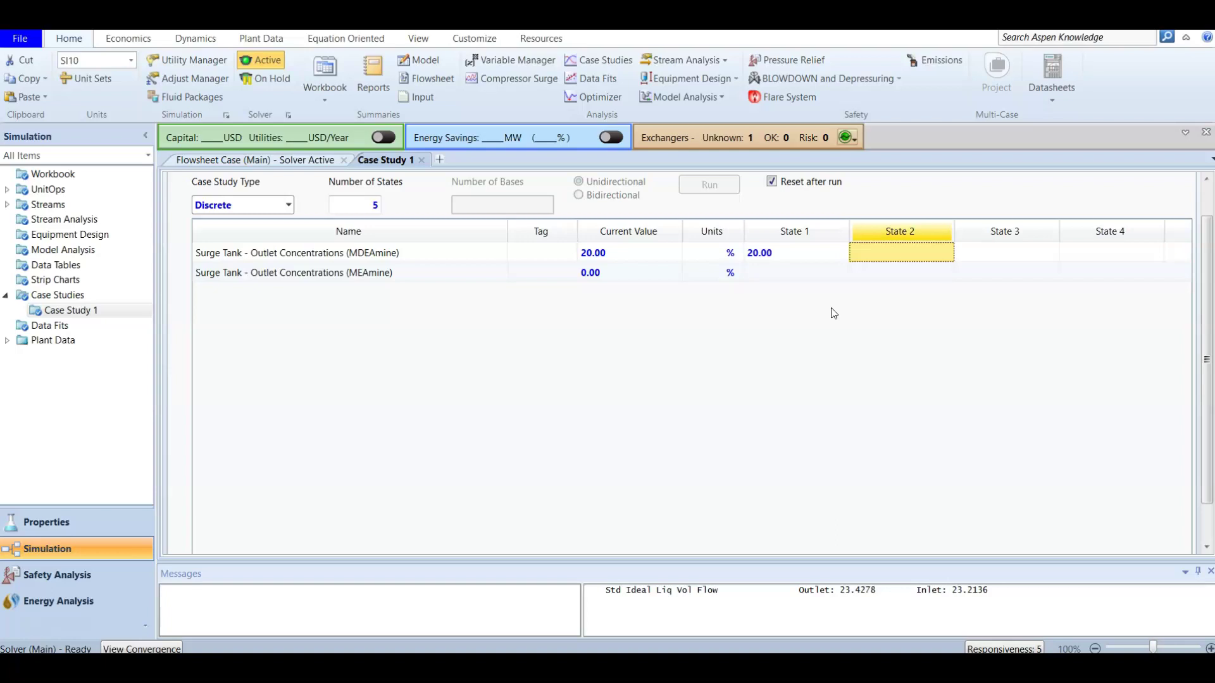
type("15")
key("Tab")
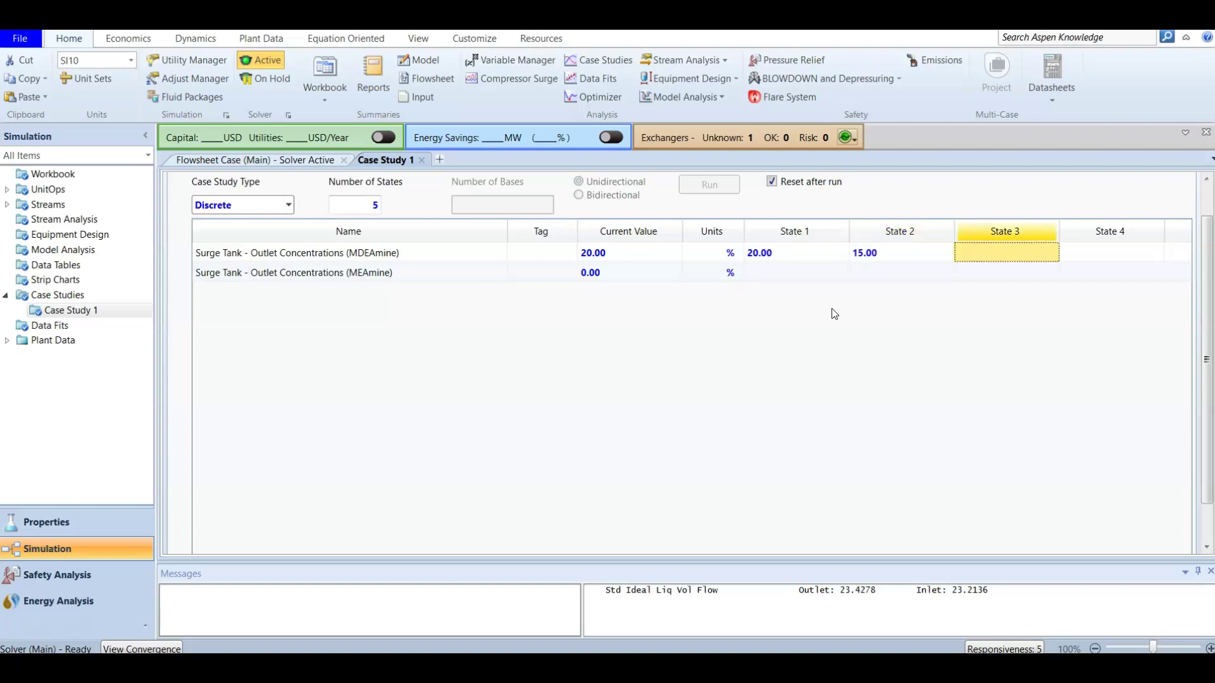
type("10")
key("Tab")
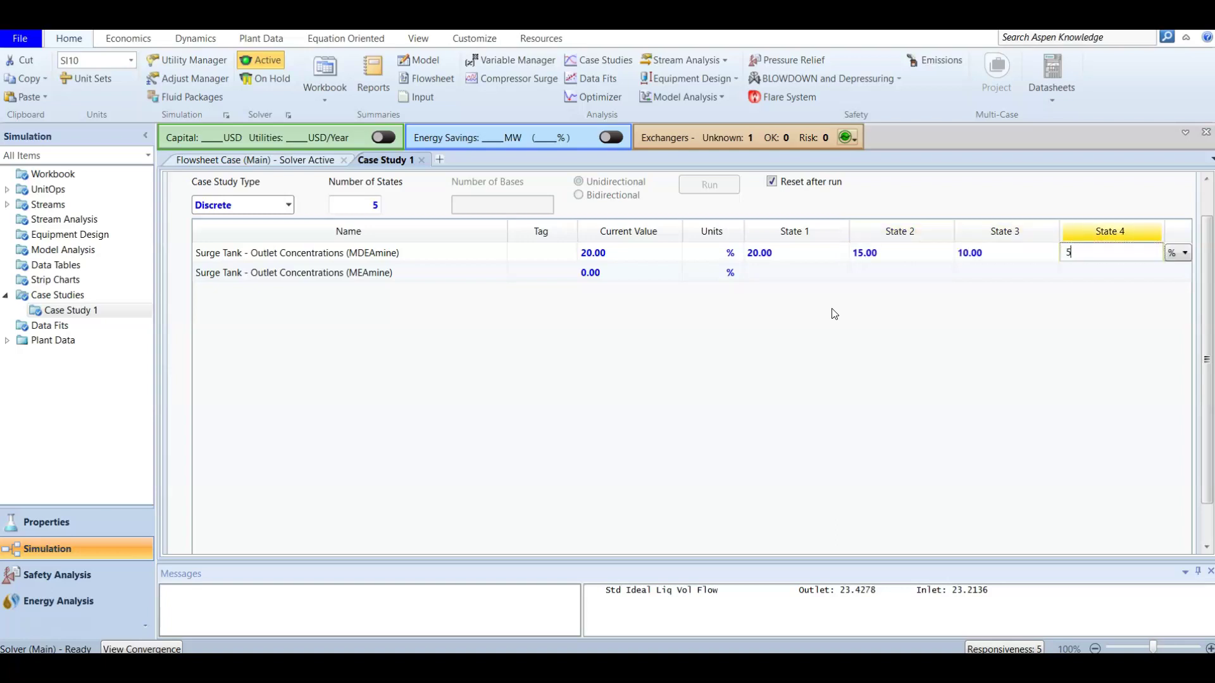
key("Tab")
type("0")
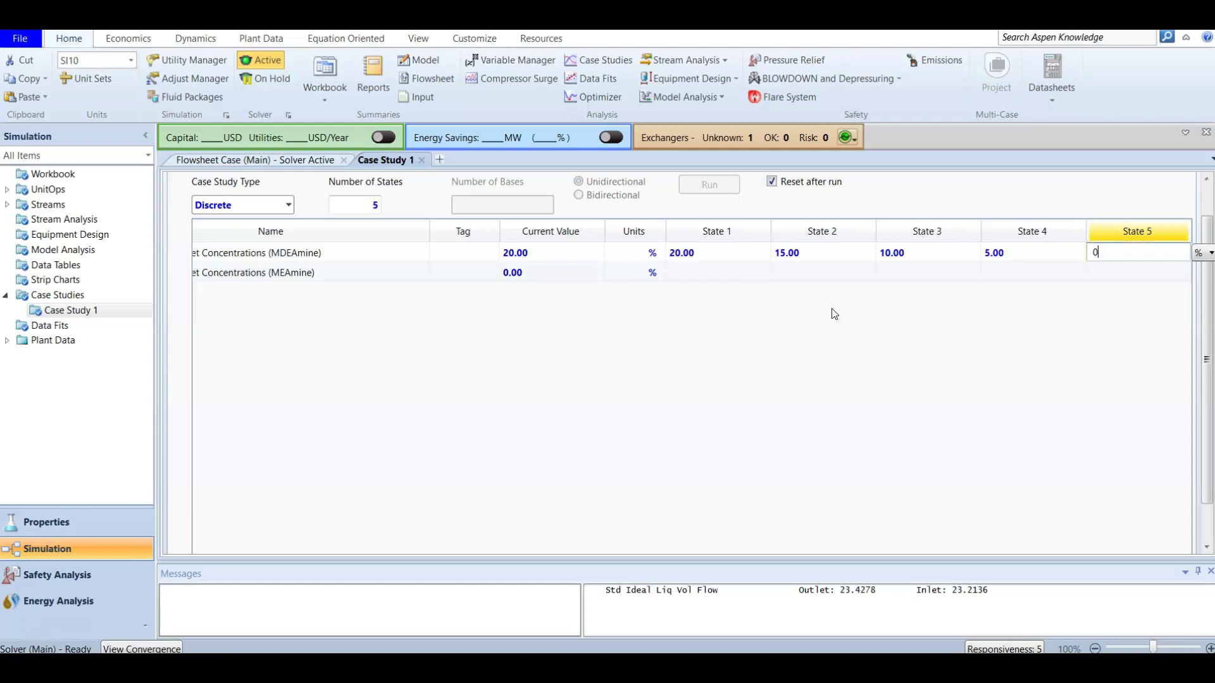
key("Tab")
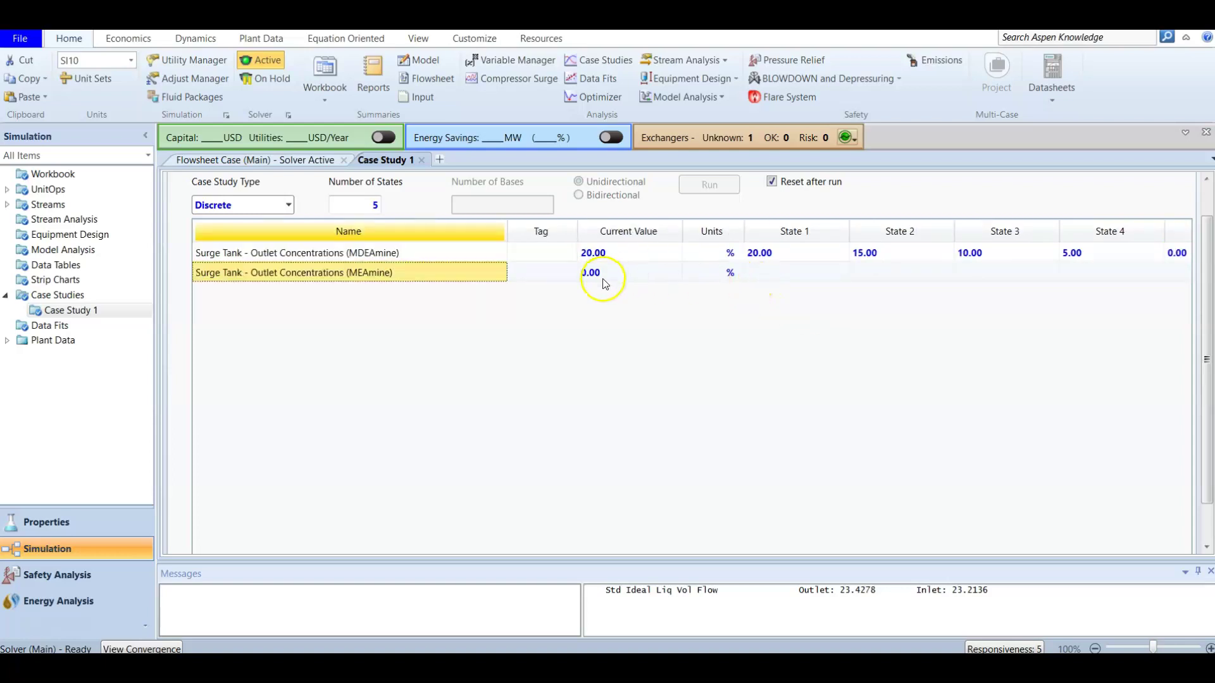
Step: Enter the MEAmine state values 0, 5, 10, 15 and 20 %
left_click(784, 272)
type("0")
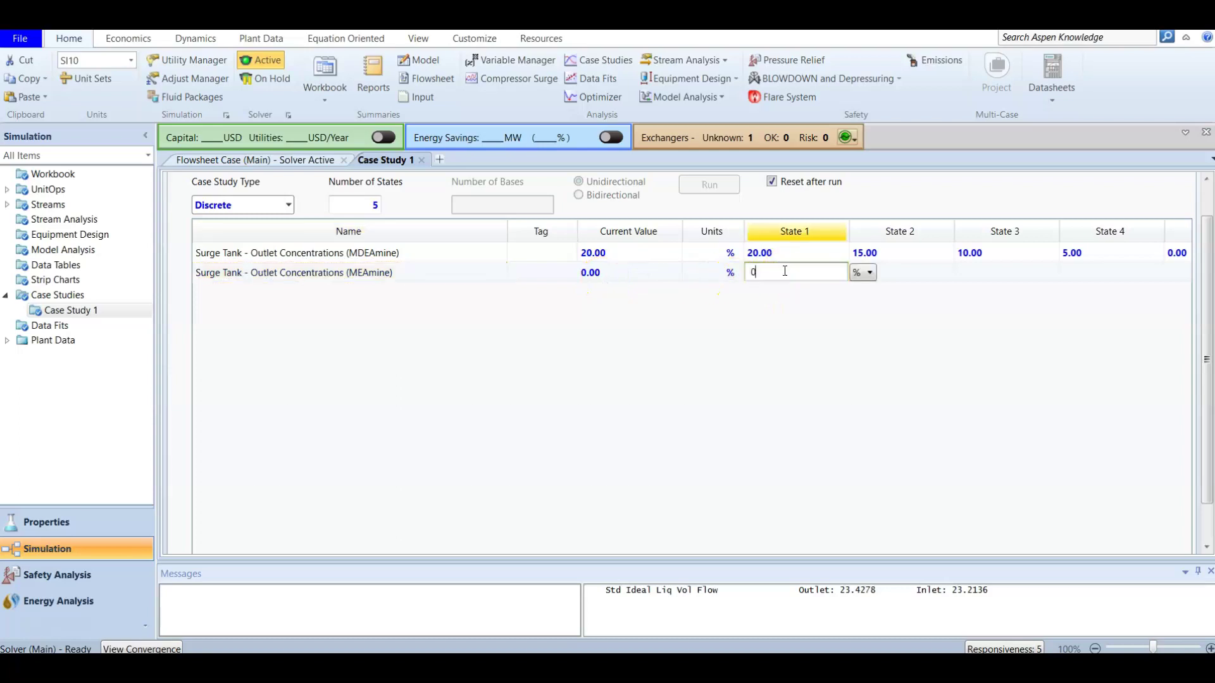
key("Tab")
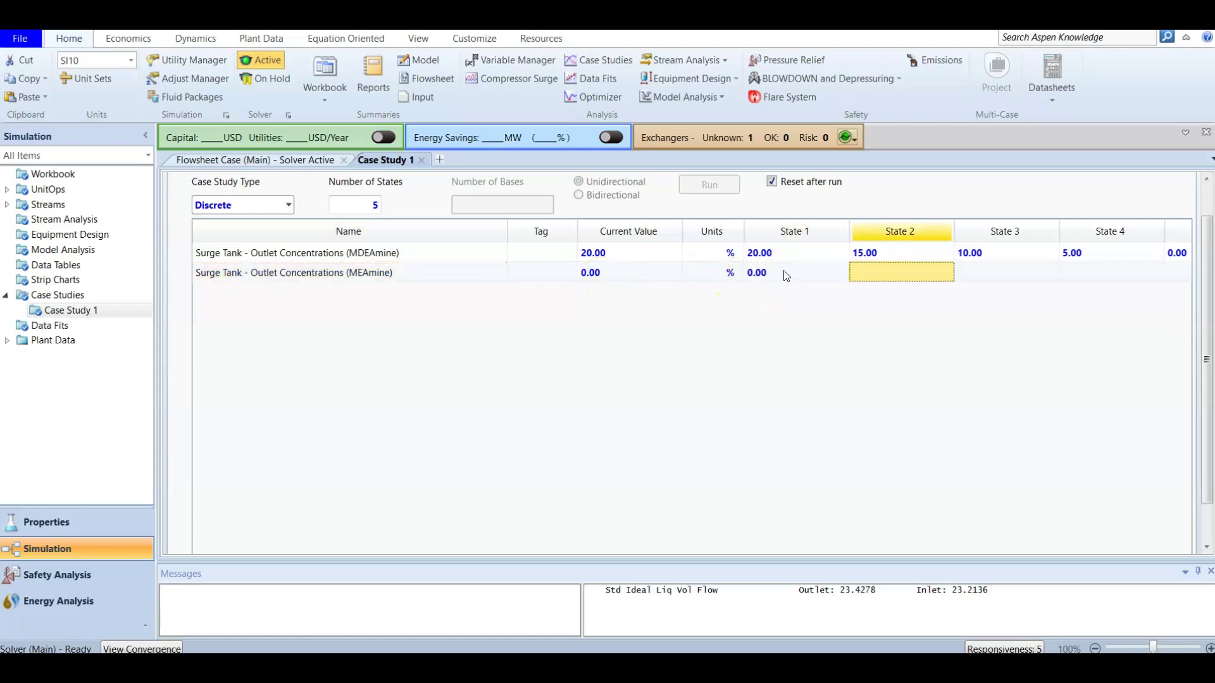
type("5")
key("Tab")
type("10")
key("Tab")
type("15")
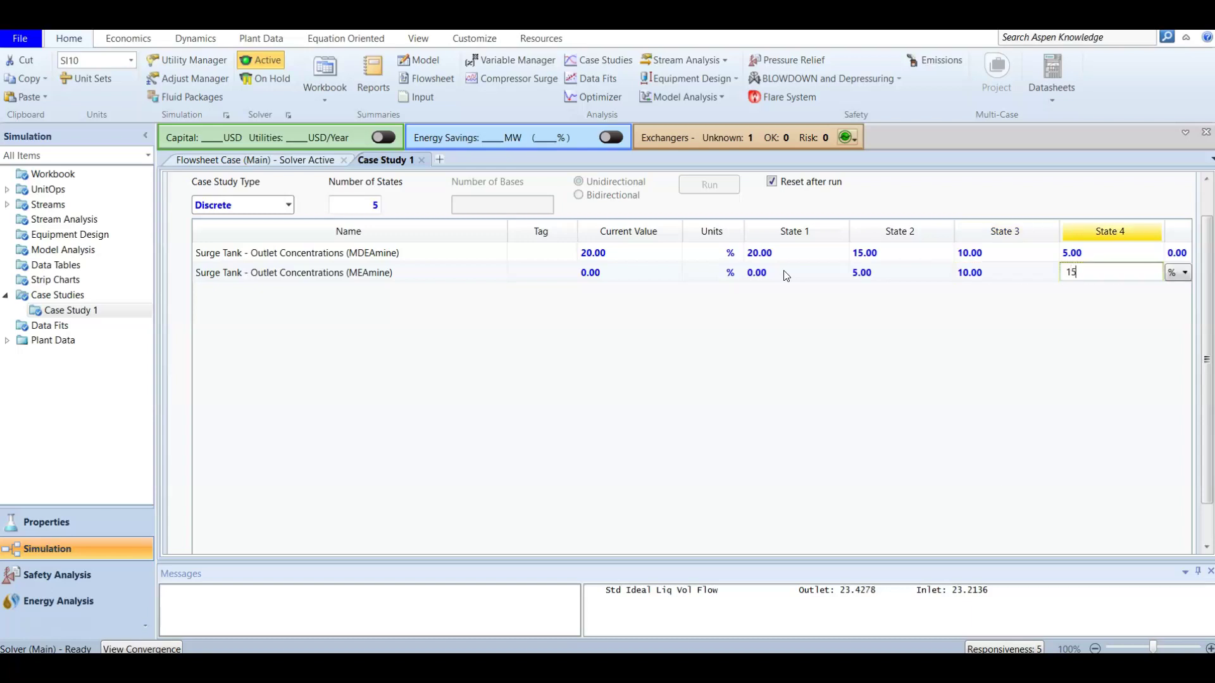
key("Tab")
type("20")
key("Tab")
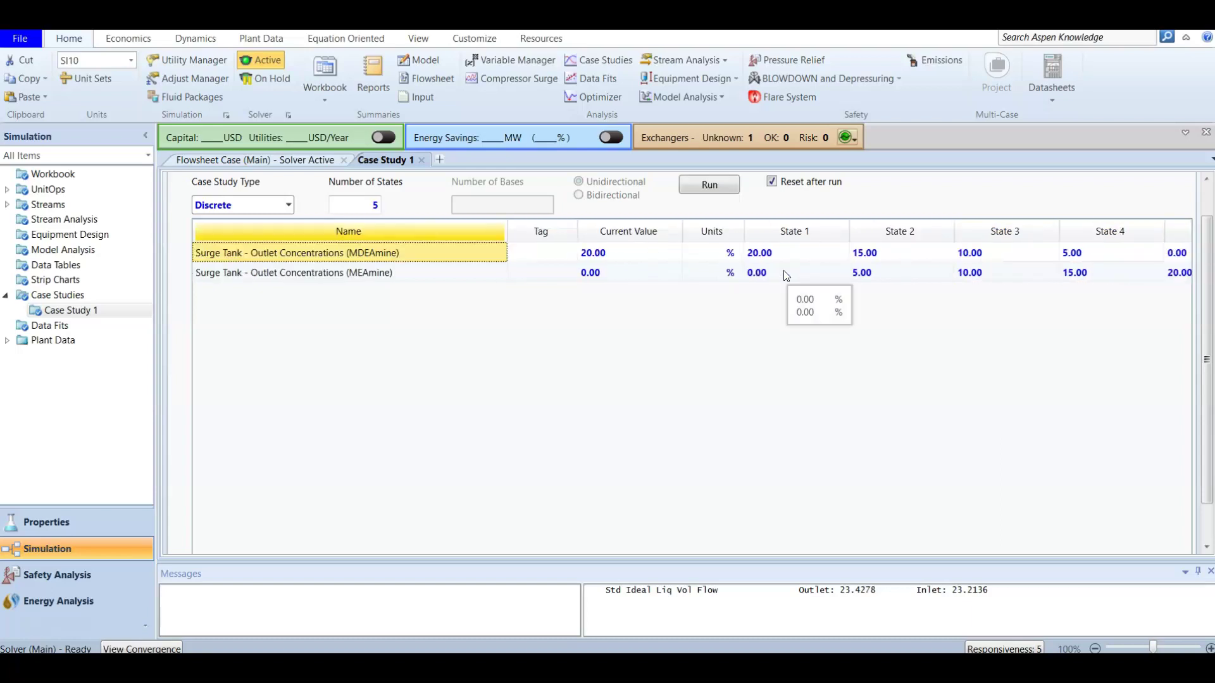
left_click(1186, 278)
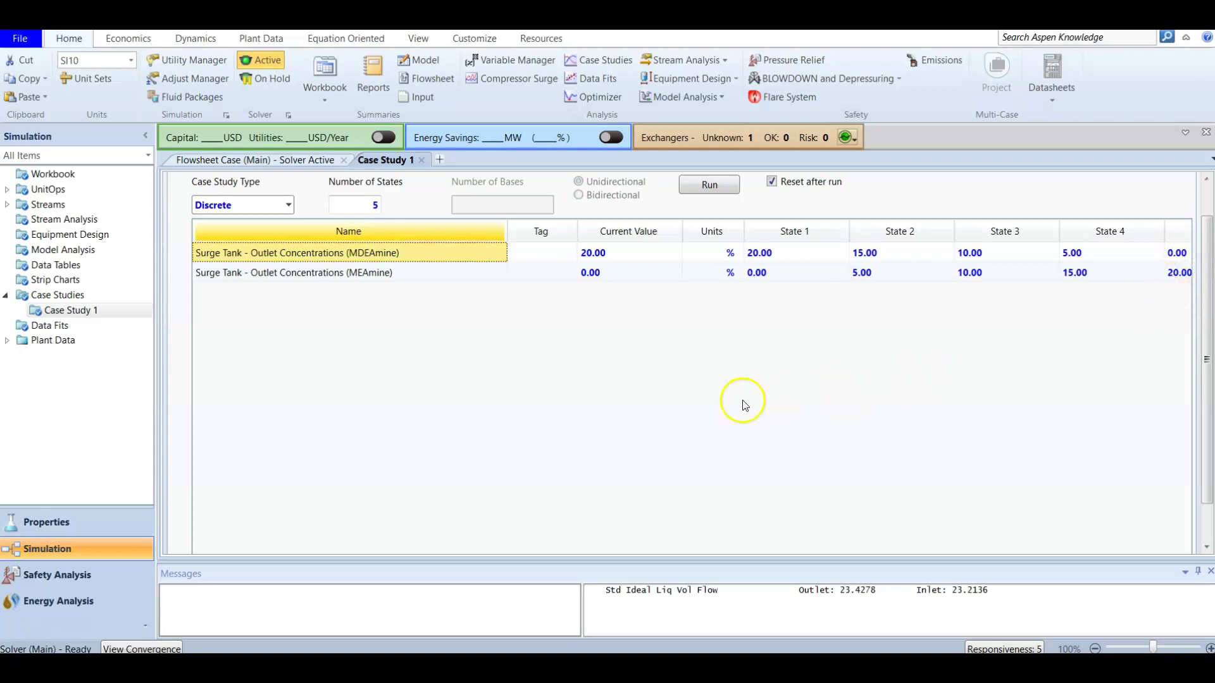
left_click(634, 396)
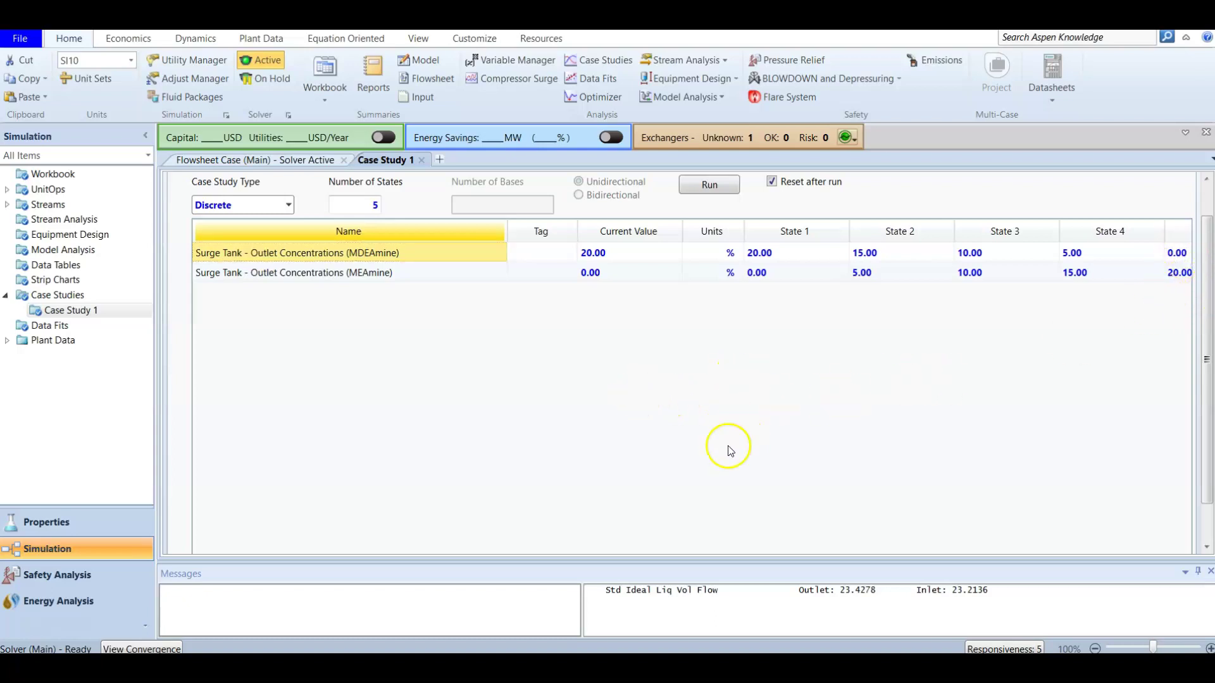
Step: Run the discrete study, check results (6.054 ppm H2S, 0.4754 % CO2), then show variable selection
left_click(710, 189)
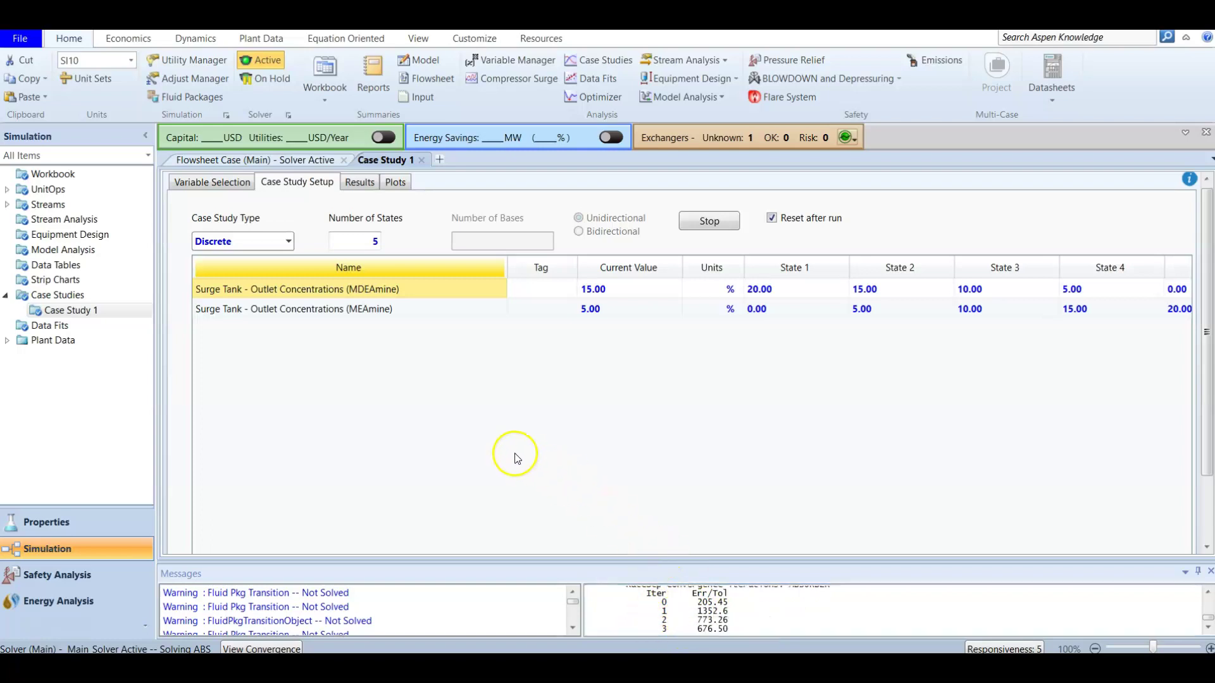
left_click(360, 183)
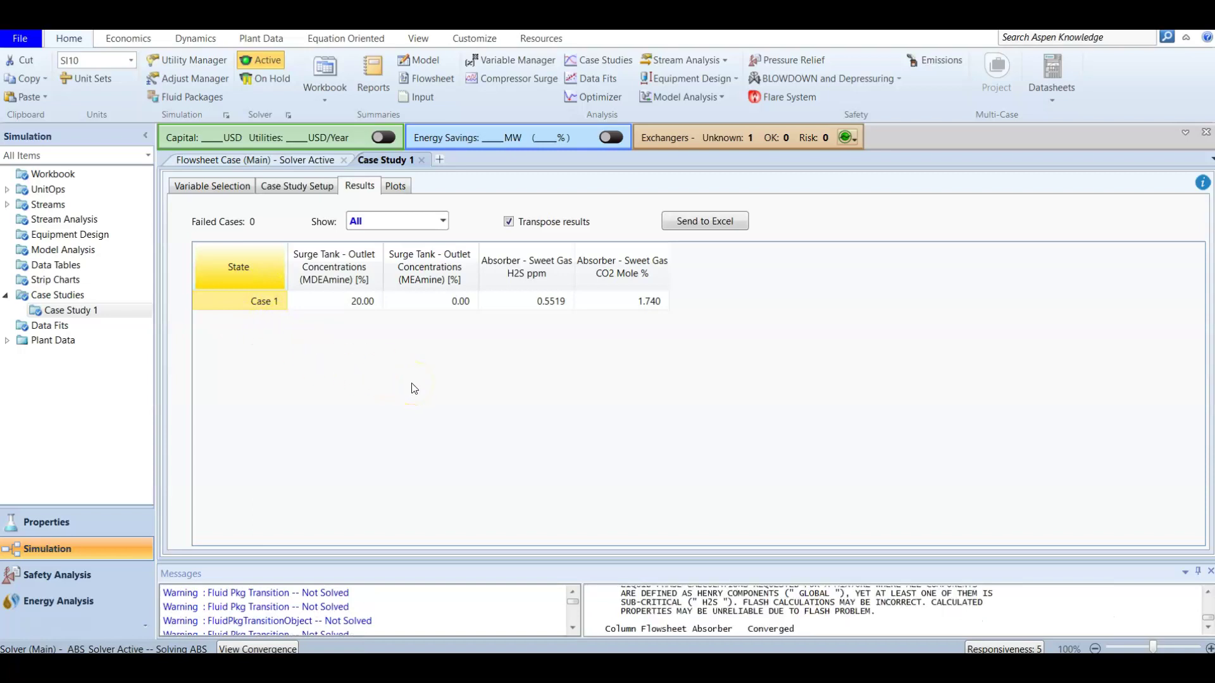
left_click(220, 193)
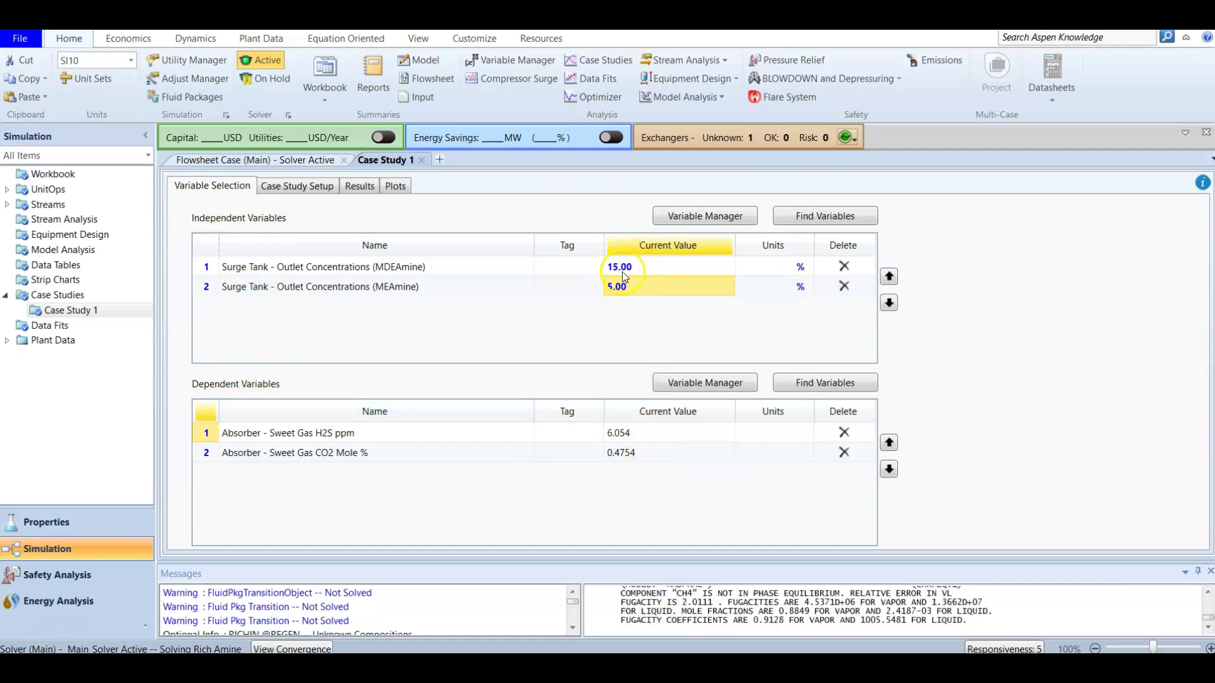
Step: Revisit the setup, then reopen Results showing Case 2 at 6.083 ppm H2S, 0.4746 % CO2
left_click(293, 188)
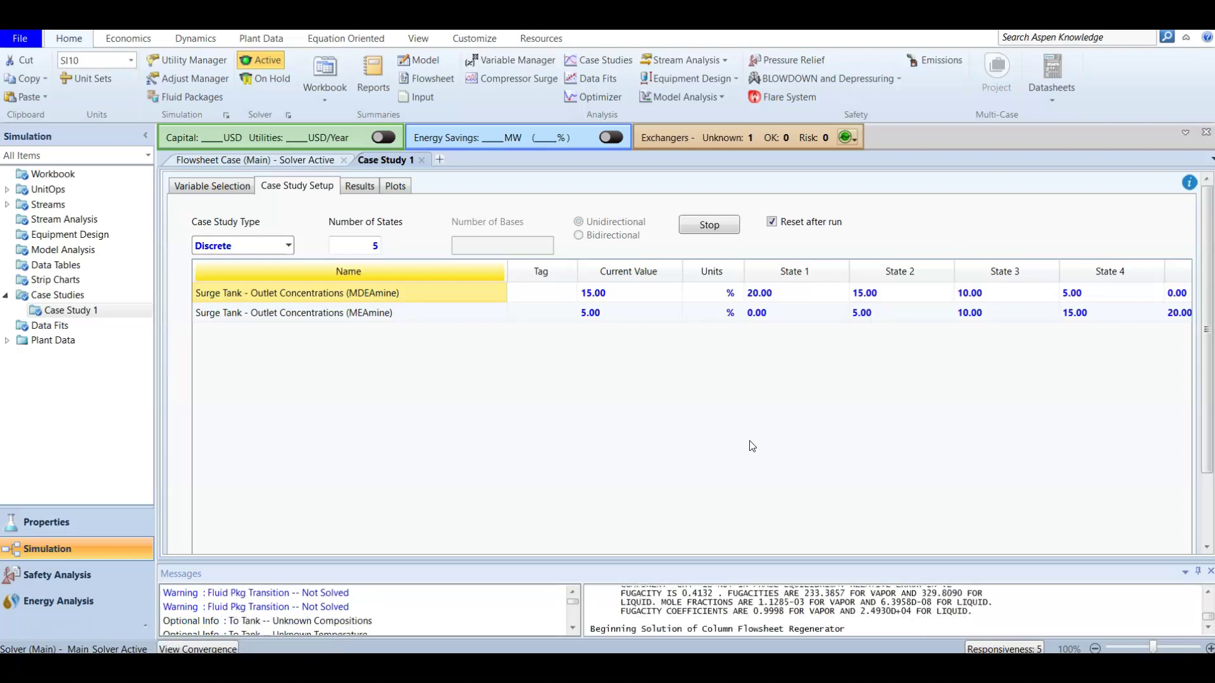
left_click(357, 186)
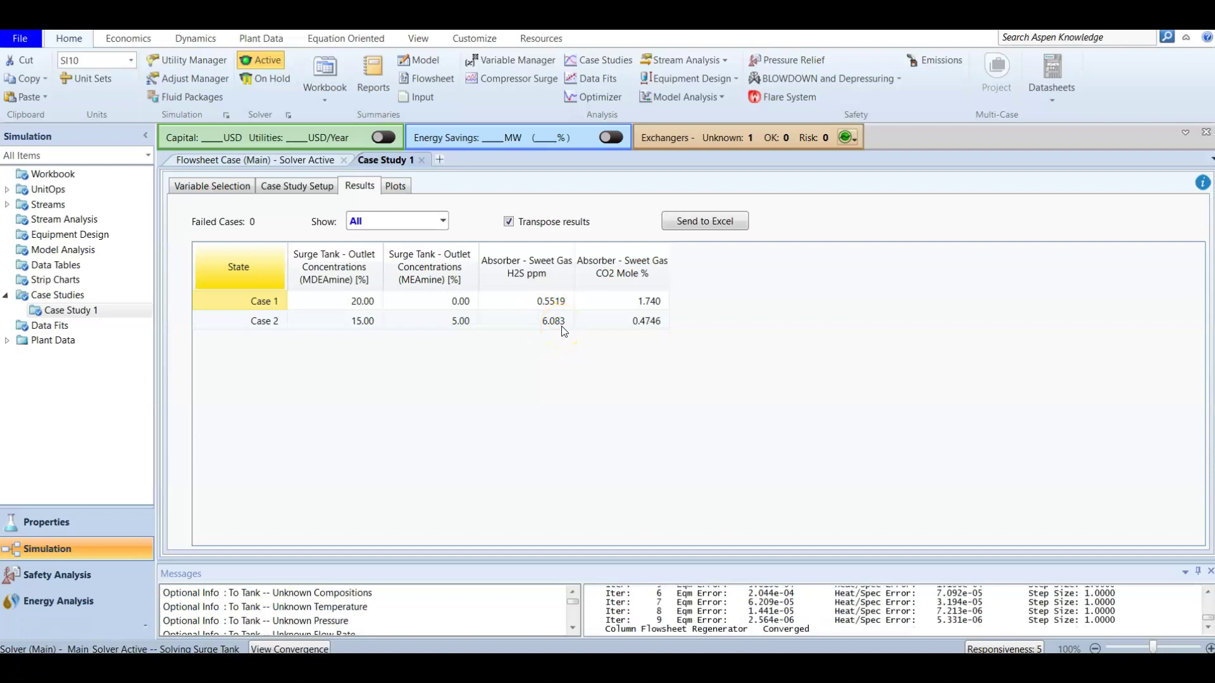
Step: Select the H2S ppm and CO2 Mole % columns to compare Cases 3–5 (1.225, 2.437, 4.239 ppm H2S)
left_click(543, 274)
left_click(586, 272)
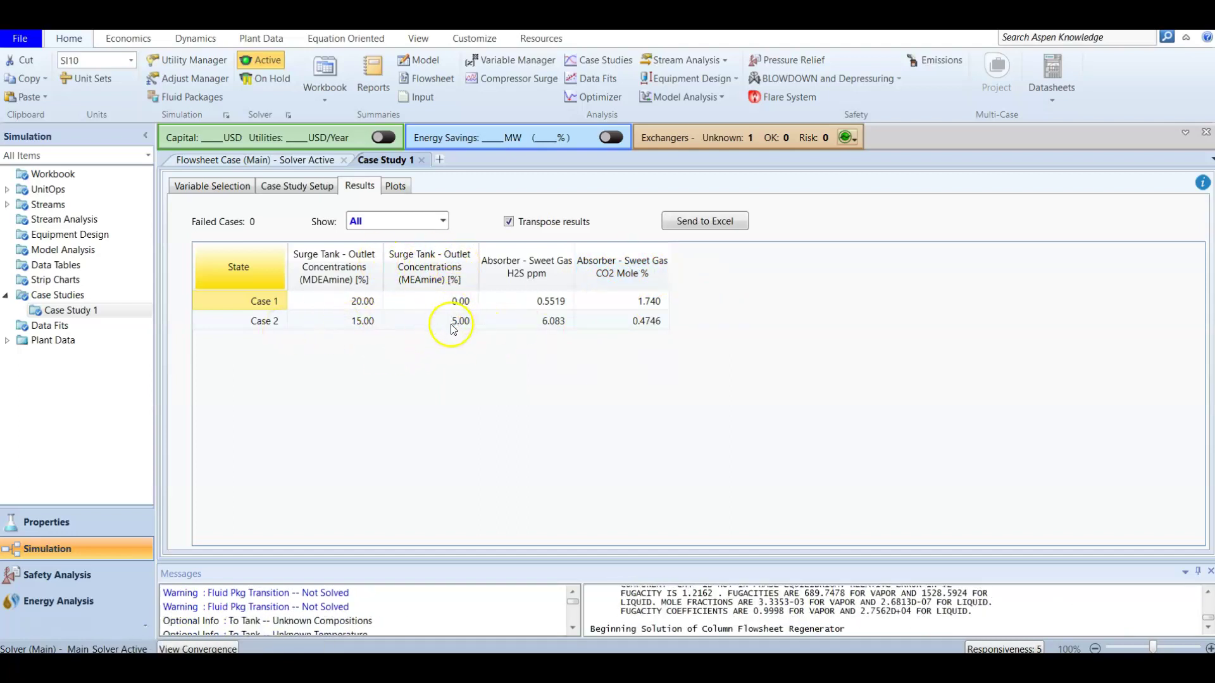
mouse_move(455, 319)
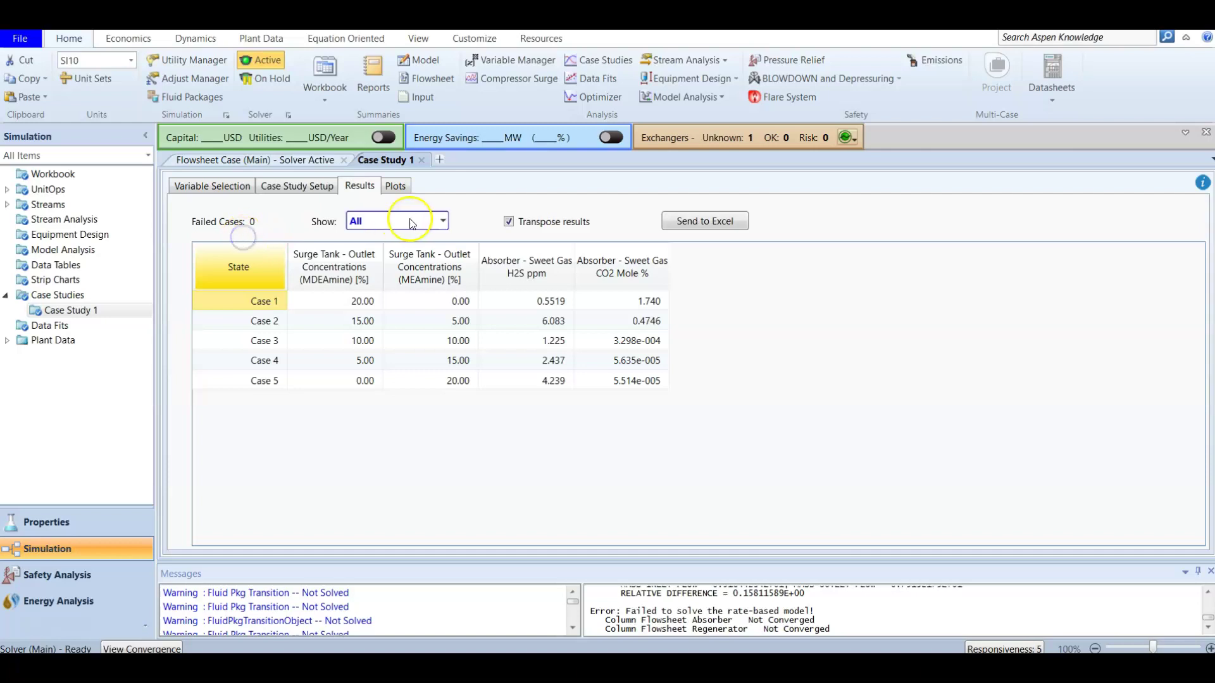
Step: Switch the case filter from Succeeded to Failed, then to All, to show all five cases
left_click(439, 221)
left_click(374, 258)
left_click(444, 222)
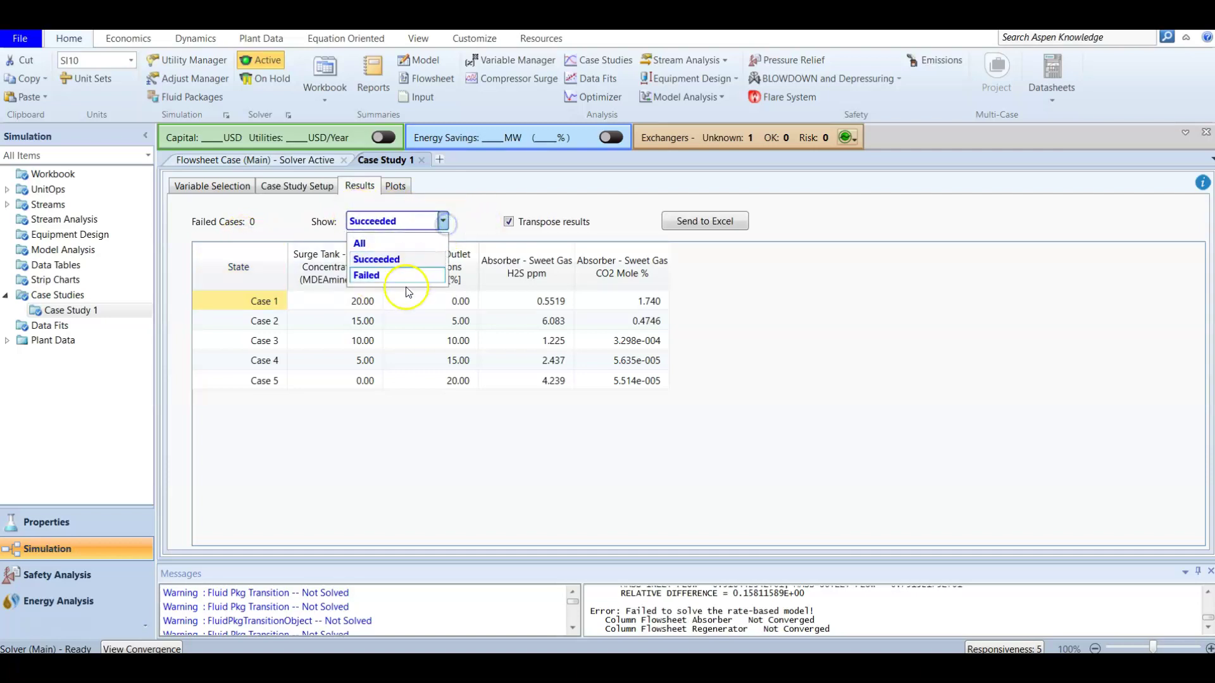
left_click(405, 277)
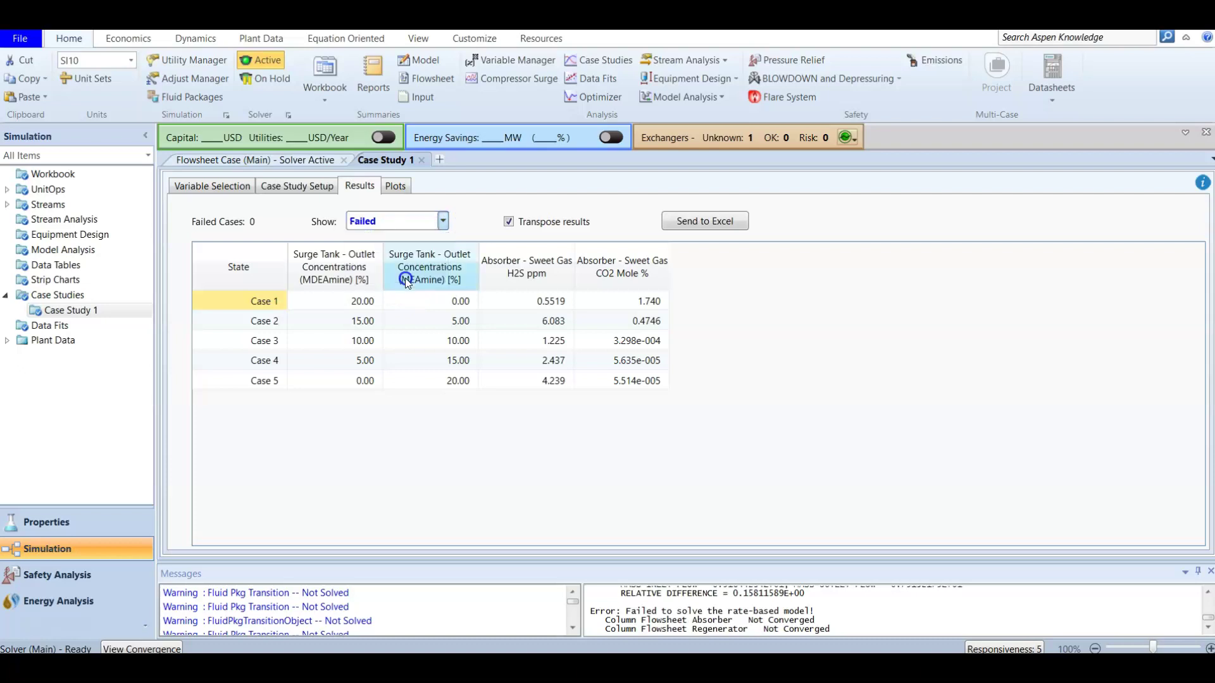
left_click(442, 221)
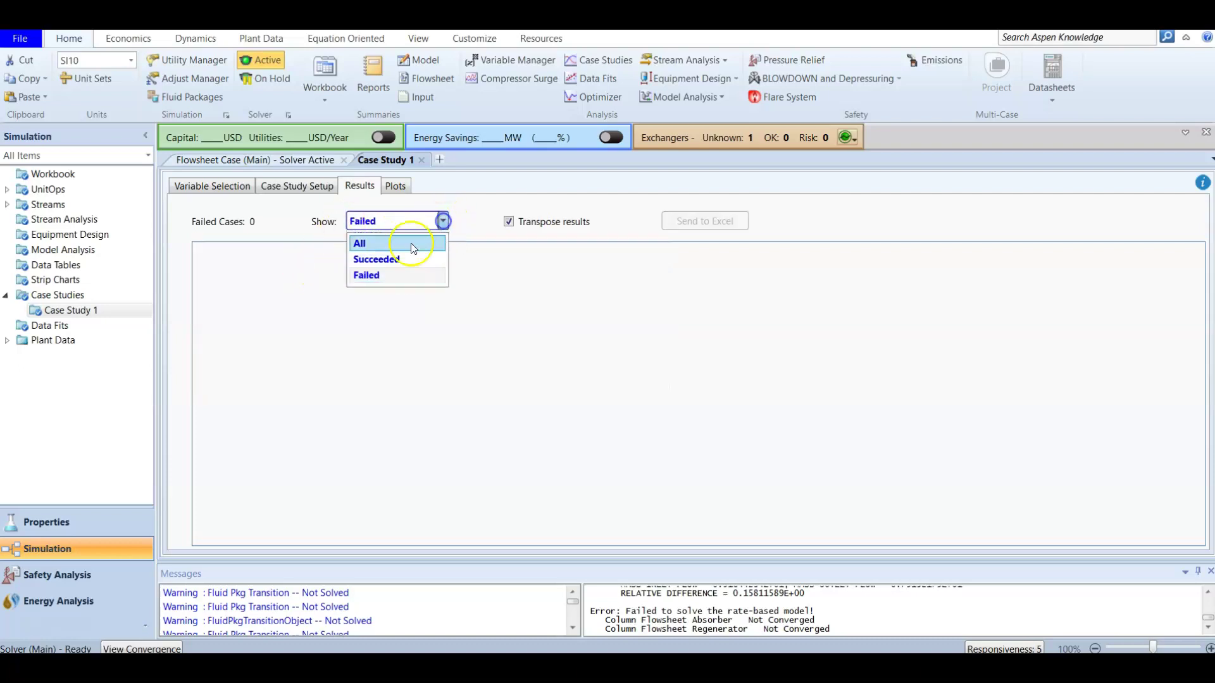
left_click(394, 245)
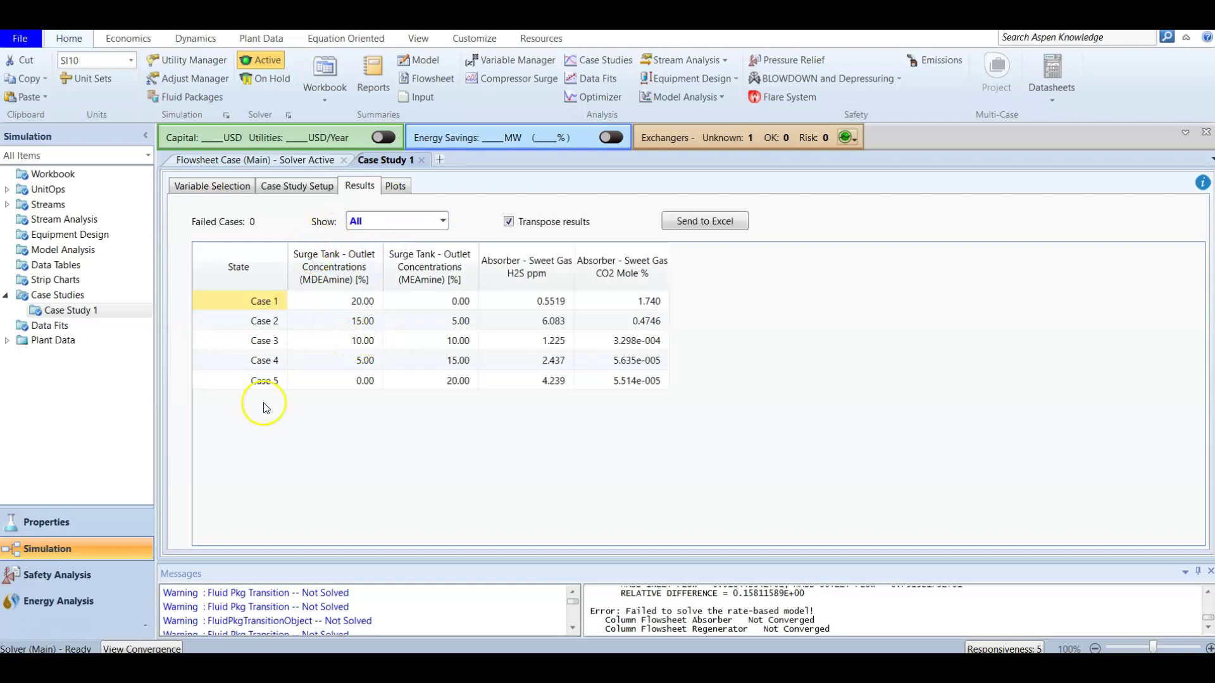
Step: Look over the Case Study 1 plots, then return to the results table
left_click(396, 185)
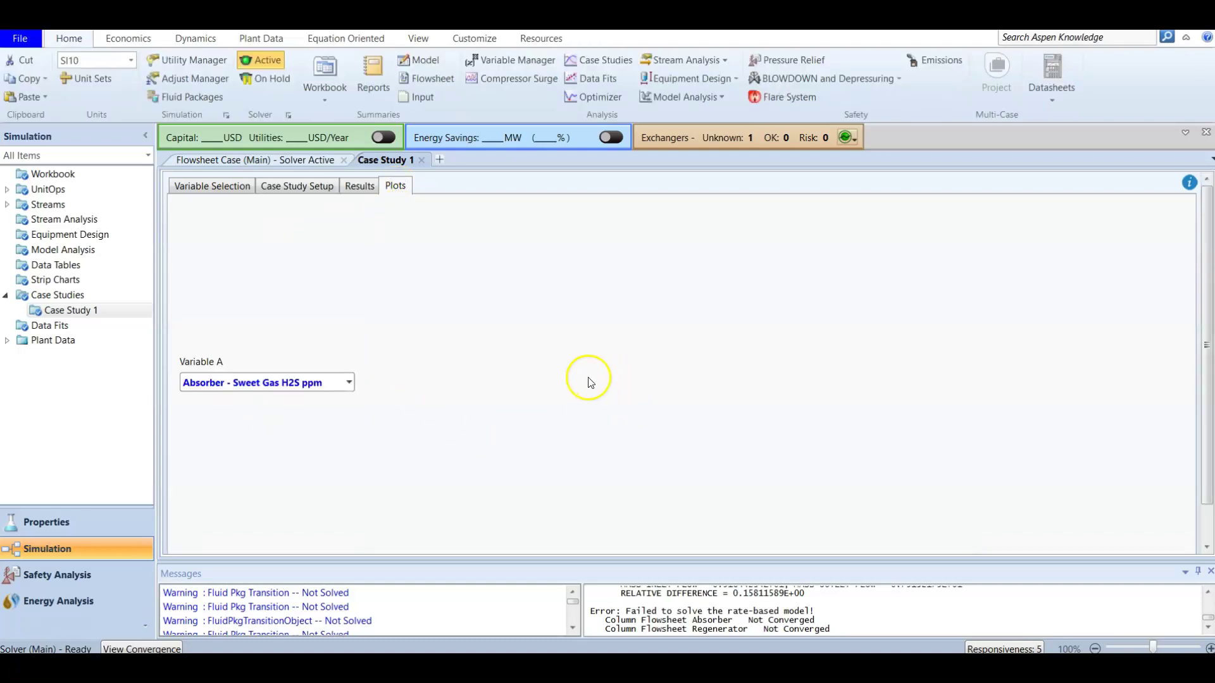
scroll(1205, 266, "down", 2)
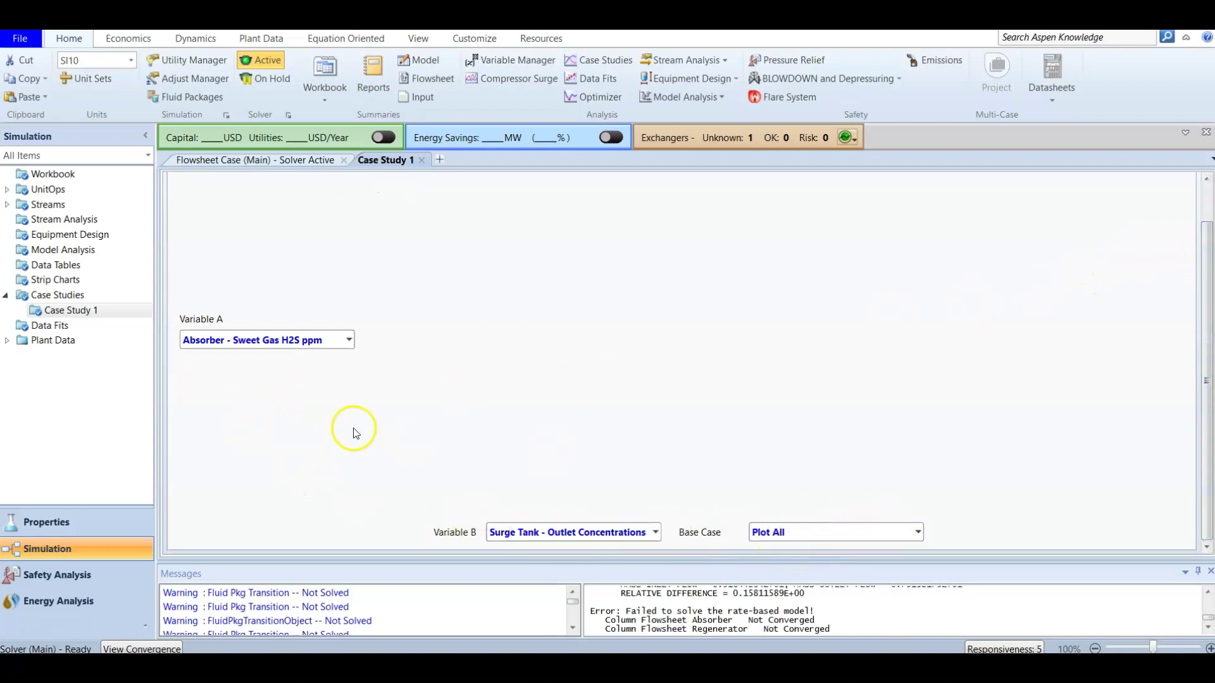
scroll(633, 316, "up", 2)
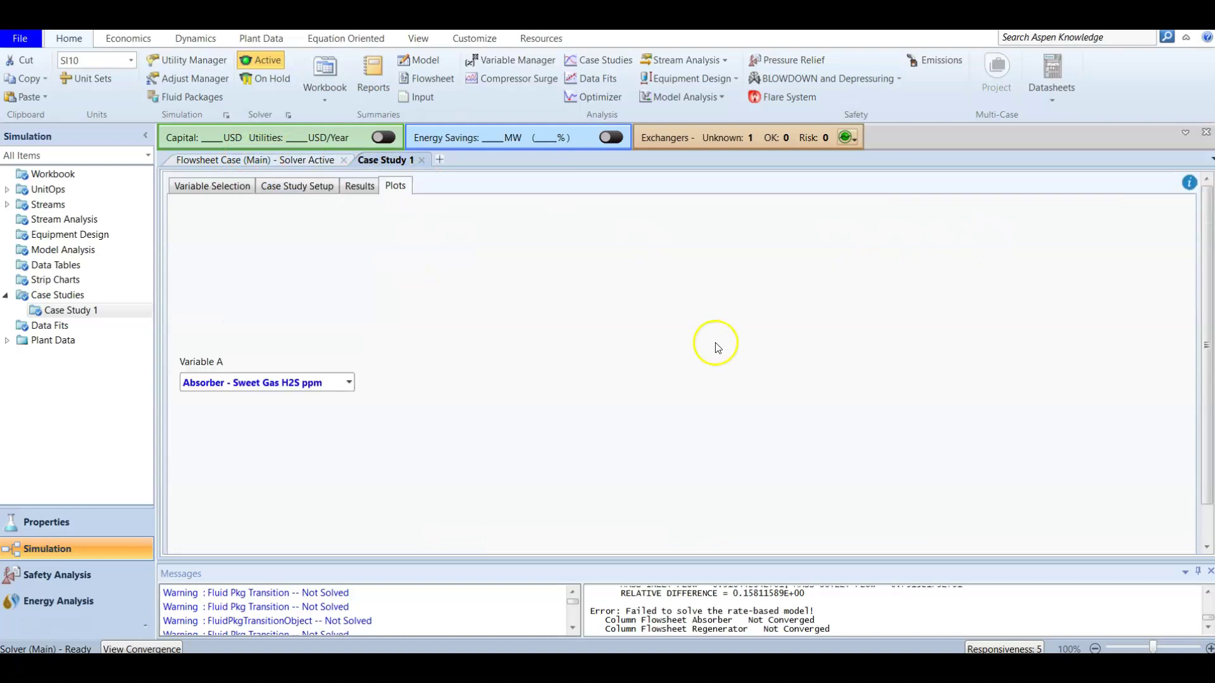
left_click(359, 186)
left_click(484, 455)
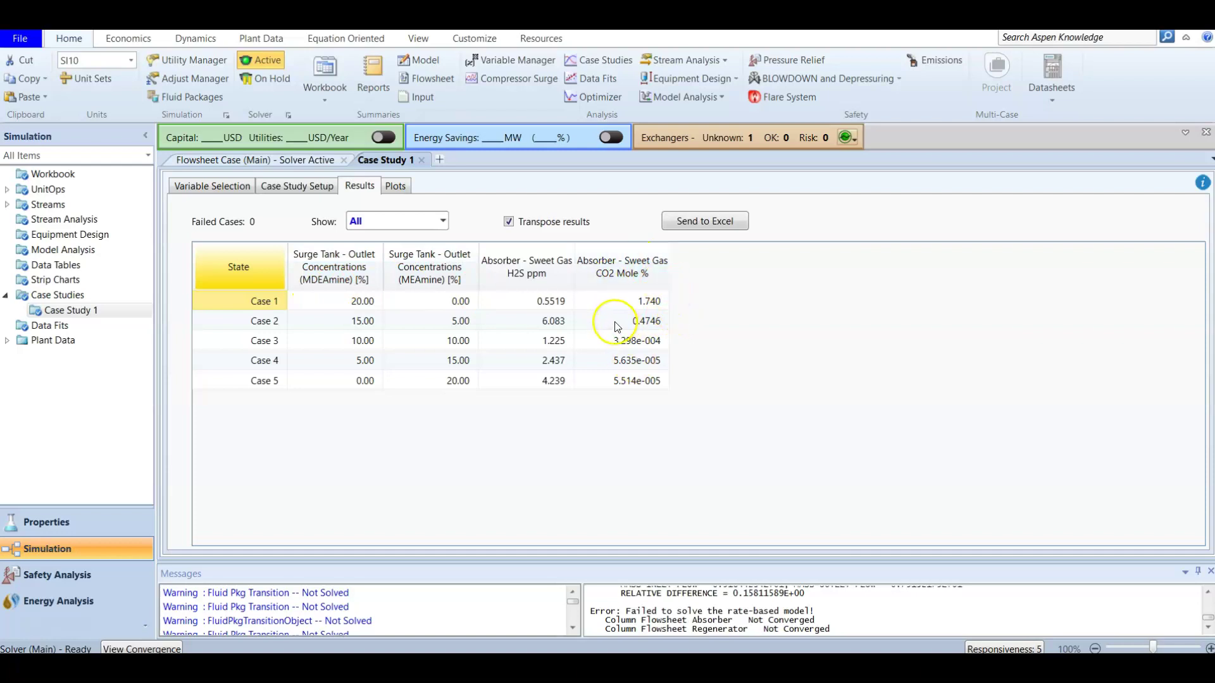
Step: Review sweet gas H2S ppm for Cases 1–5, then untick Transpose results so cases become columns
left_click(537, 302)
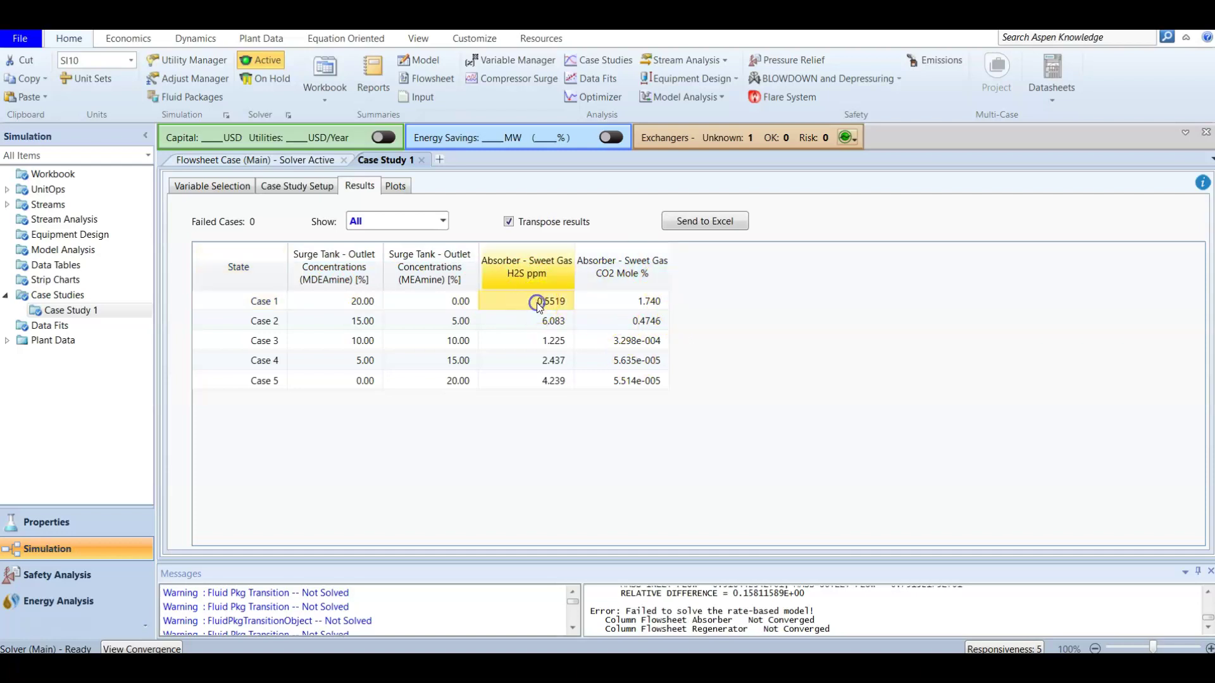
left_click(539, 320)
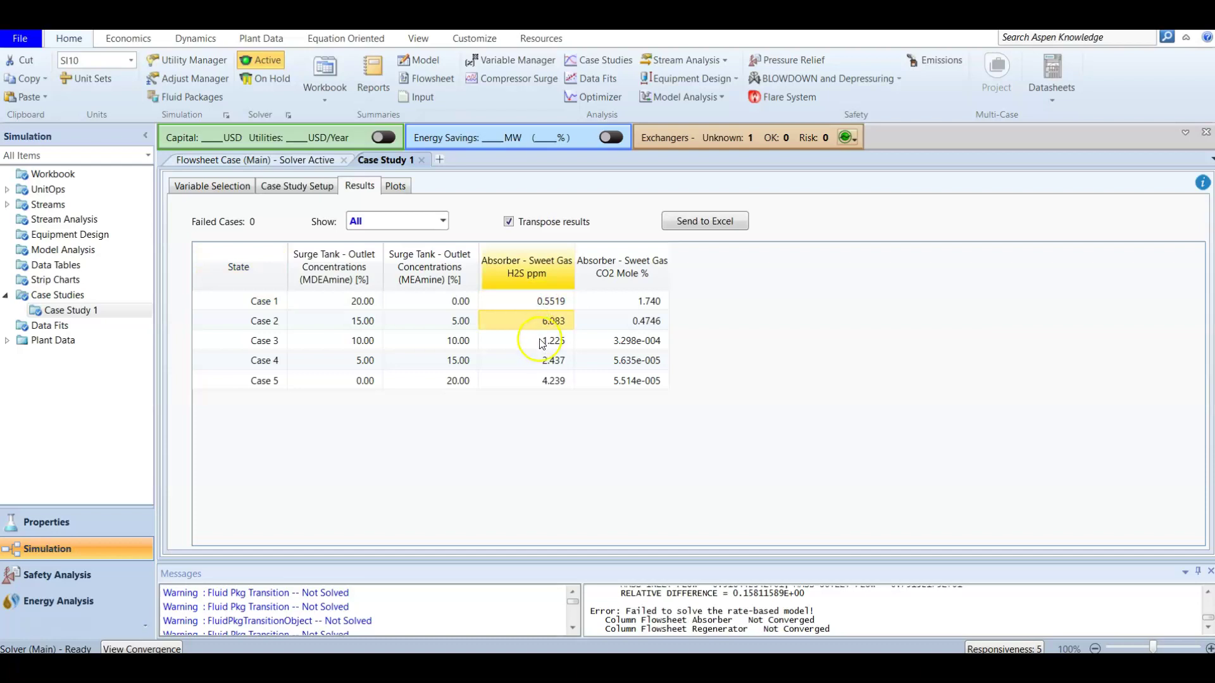
left_click(539, 342)
left_click(544, 360)
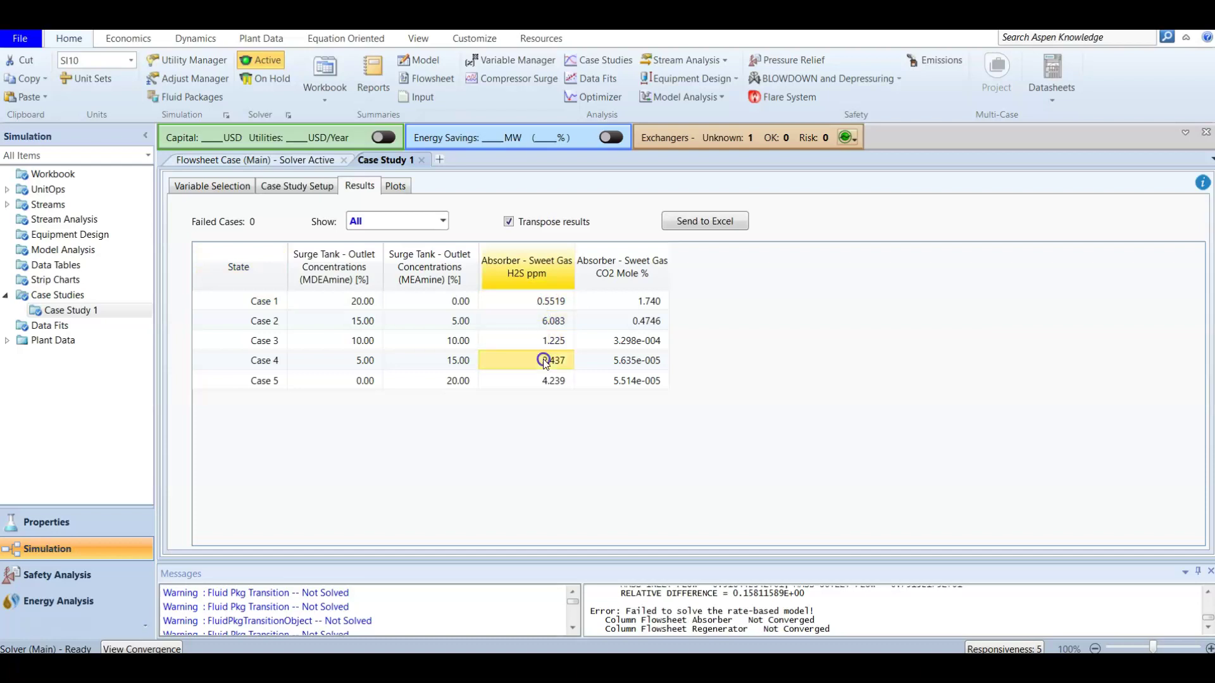
left_click(554, 379)
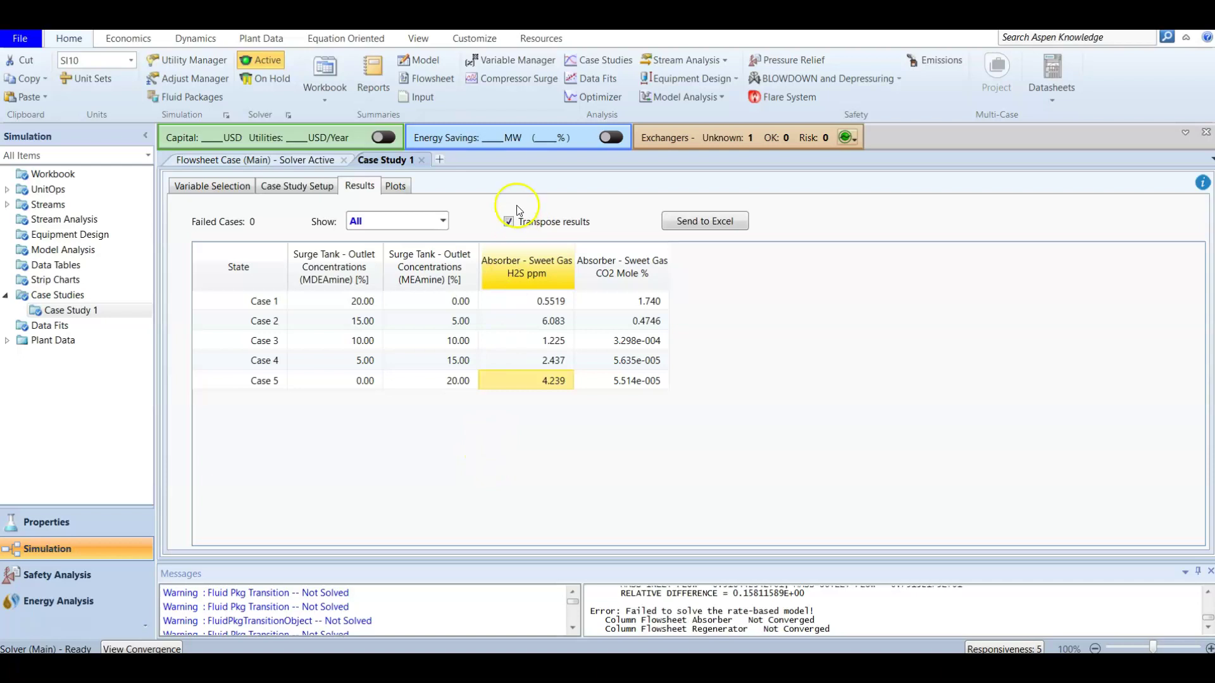
left_click(509, 223)
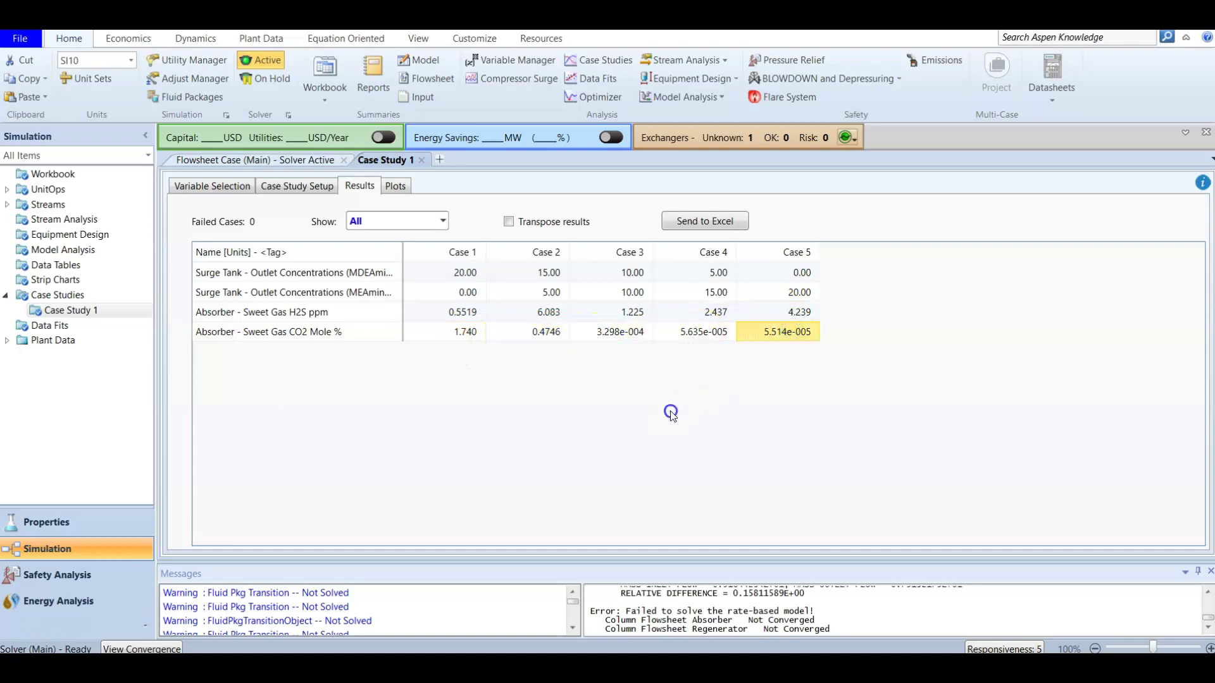
left_click(294, 187)
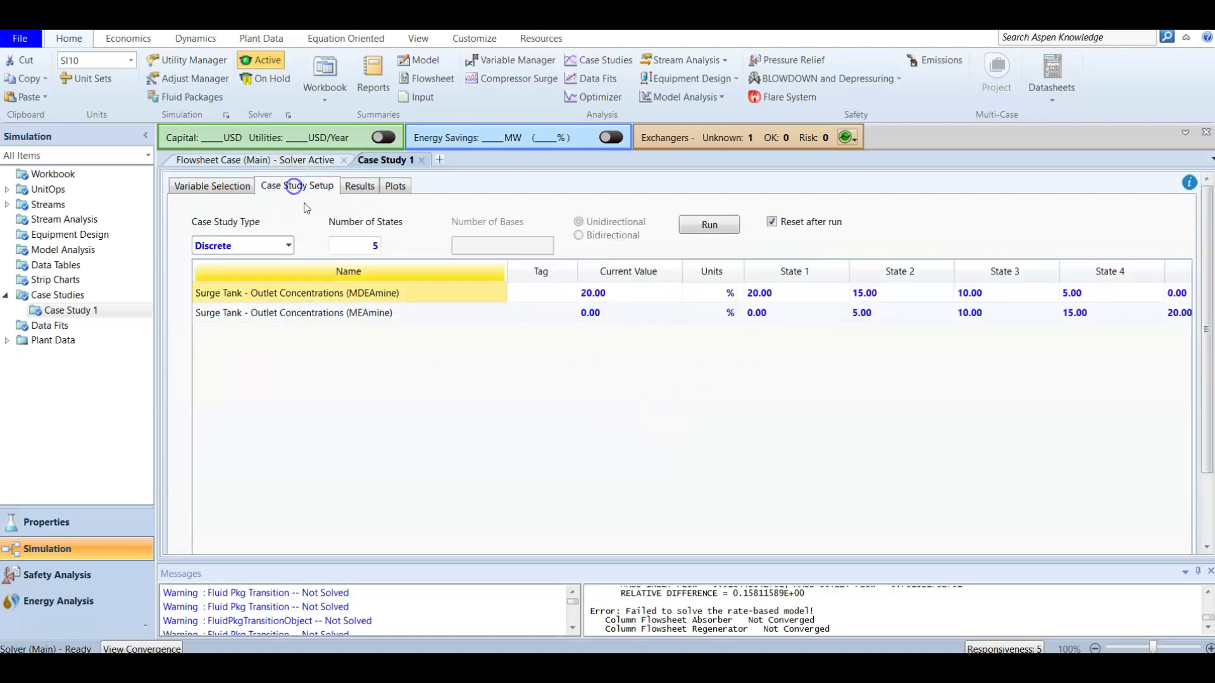
Step: Reduce the case study to 3 states and change MDEAmine State 2 to 17%
left_click(360, 242)
key("Return")
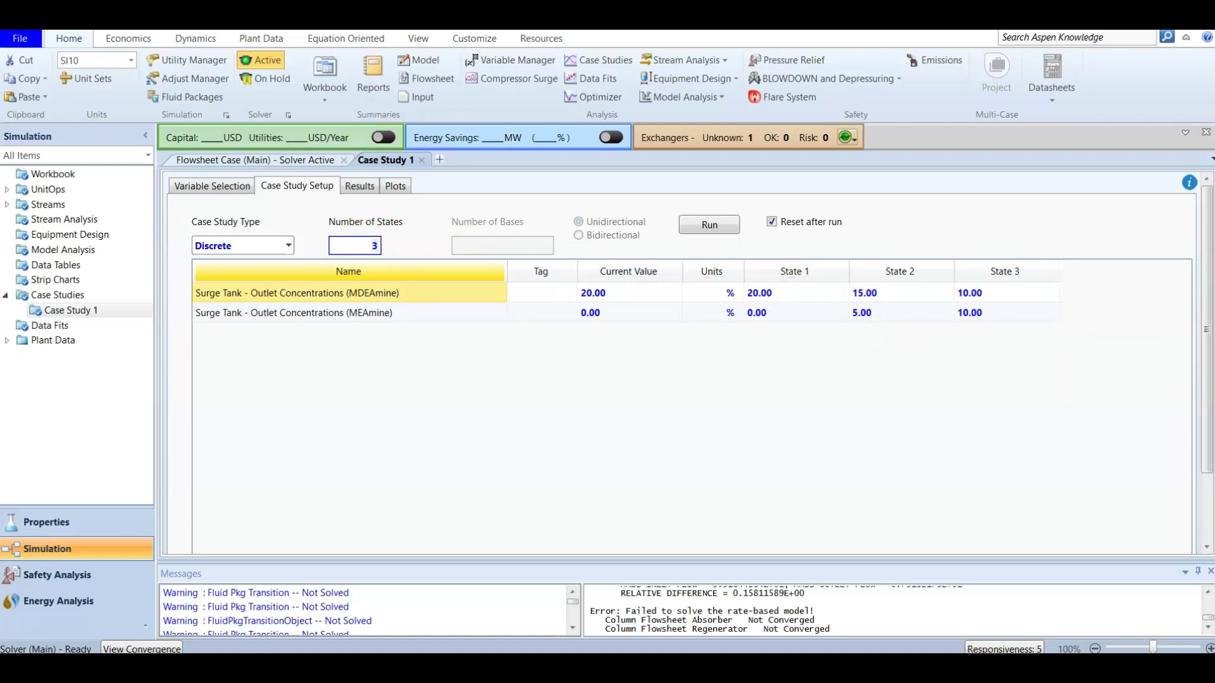
left_click(877, 292)
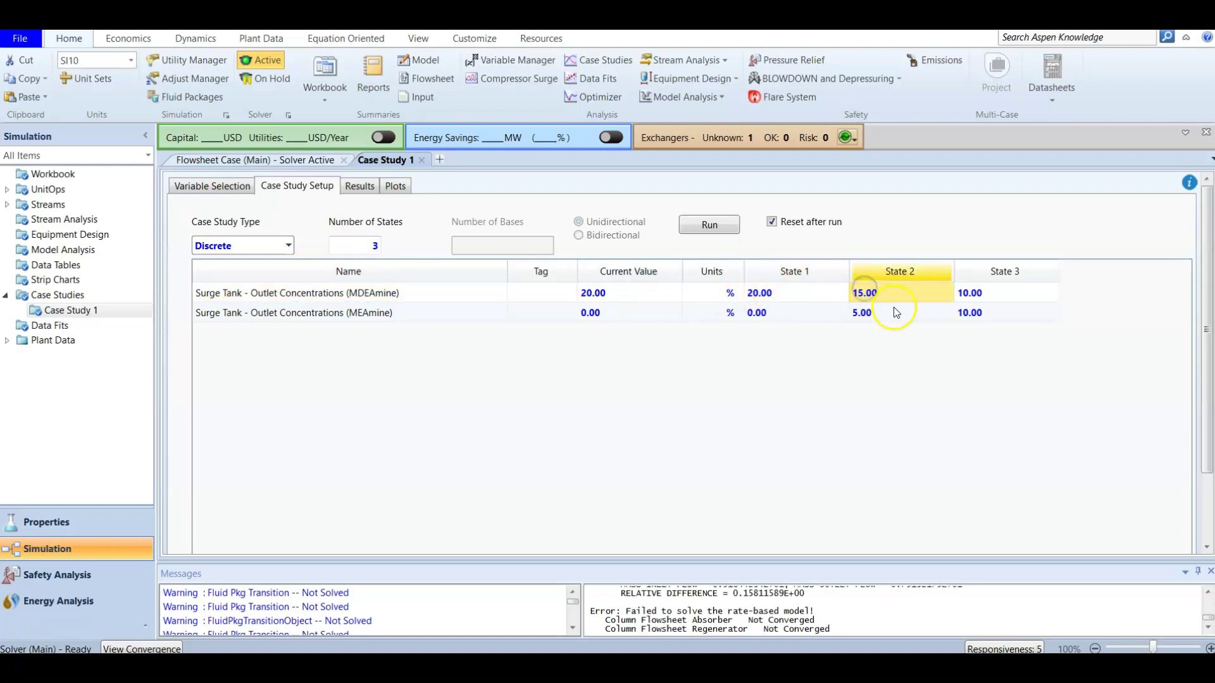
type("17")
key("Tab")
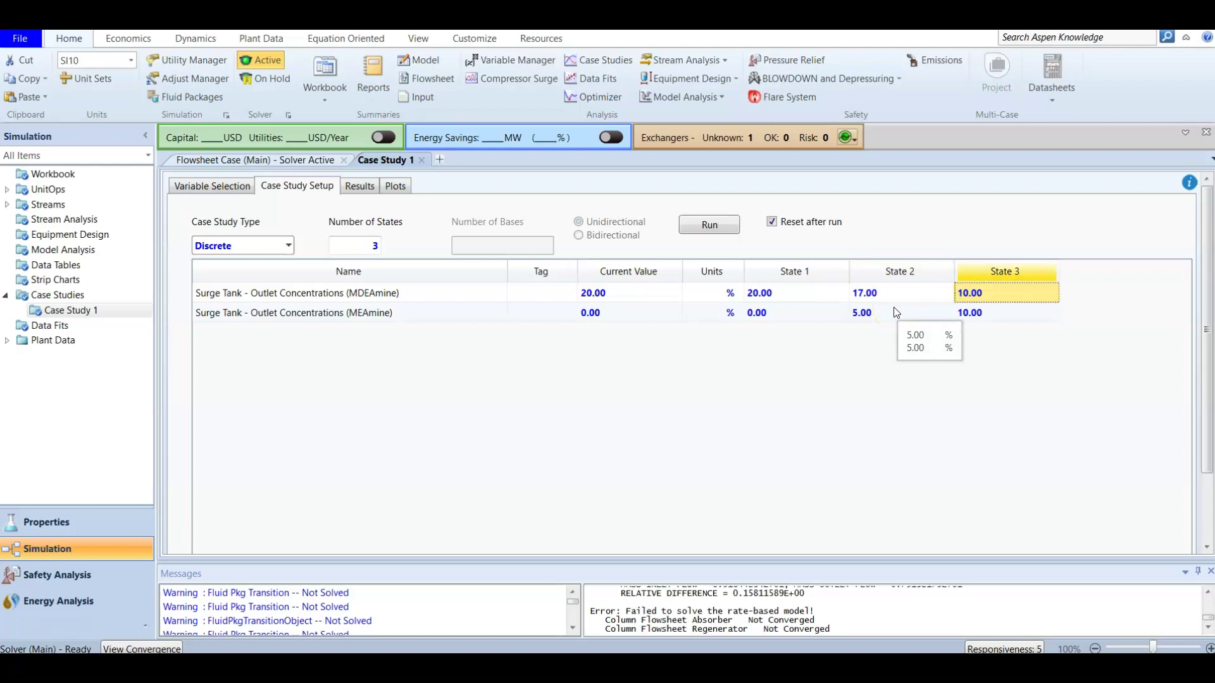
Step: Set MEAmine States 2 and 3 to 3% and 5%, then run the case study
left_click(813, 313)
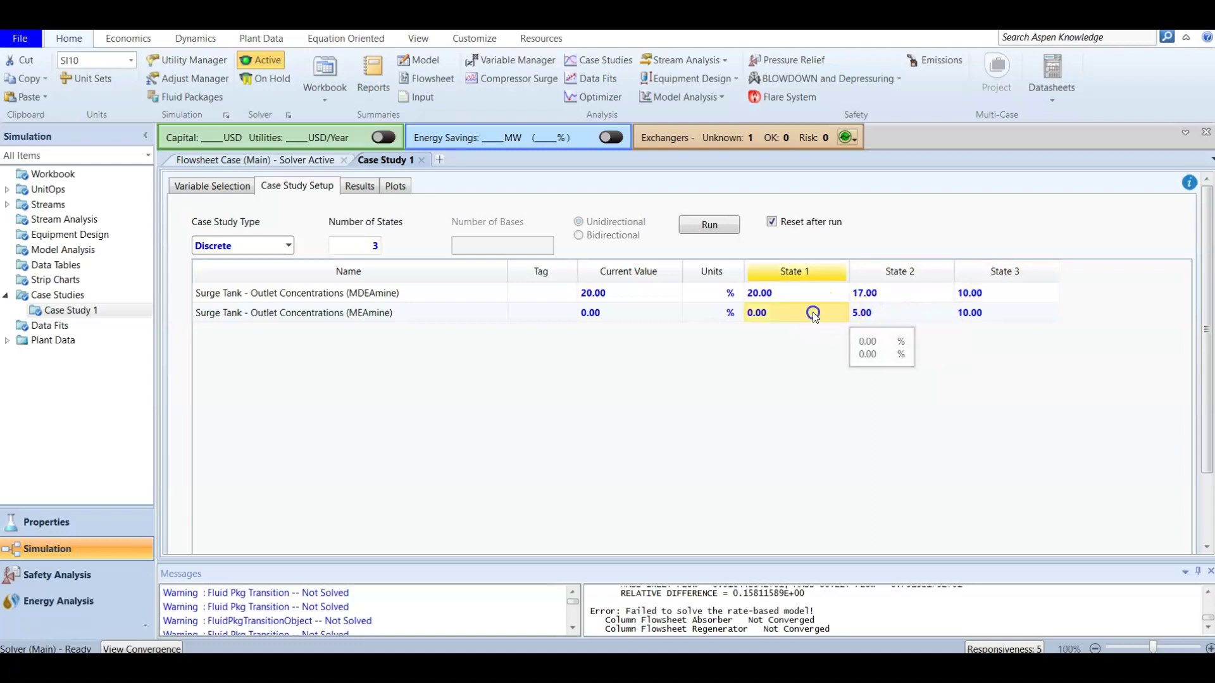
left_click(874, 316)
type("3")
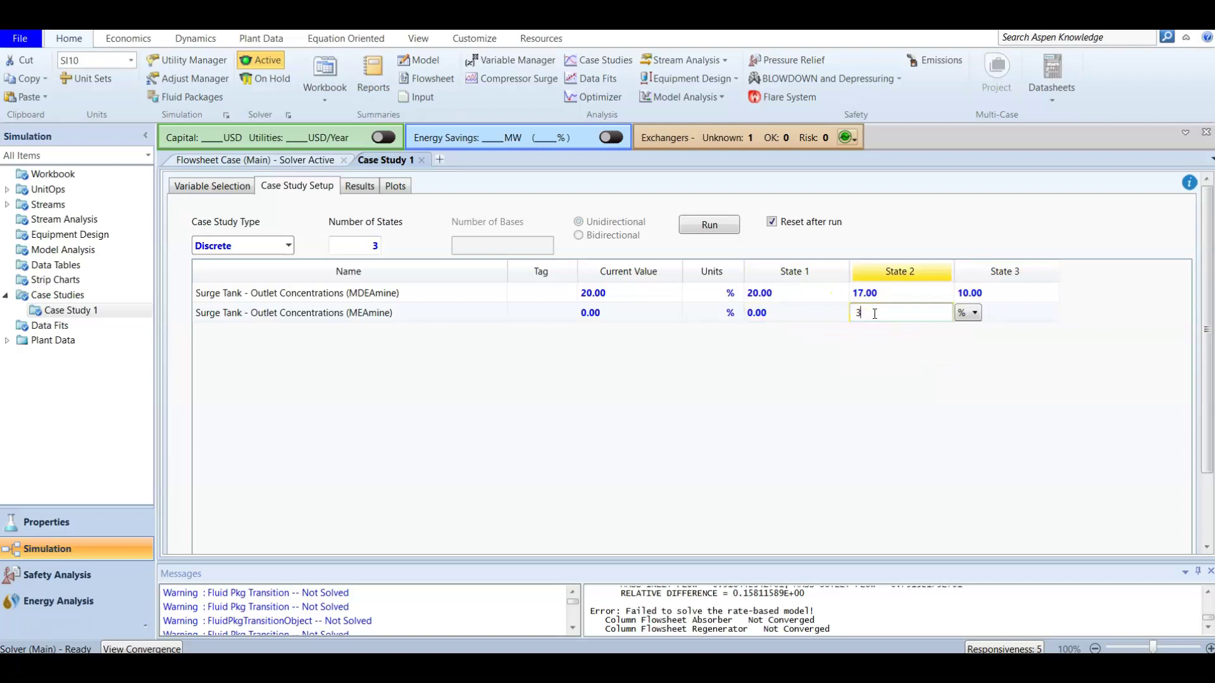
key("Tab")
type("5")
key("Tab")
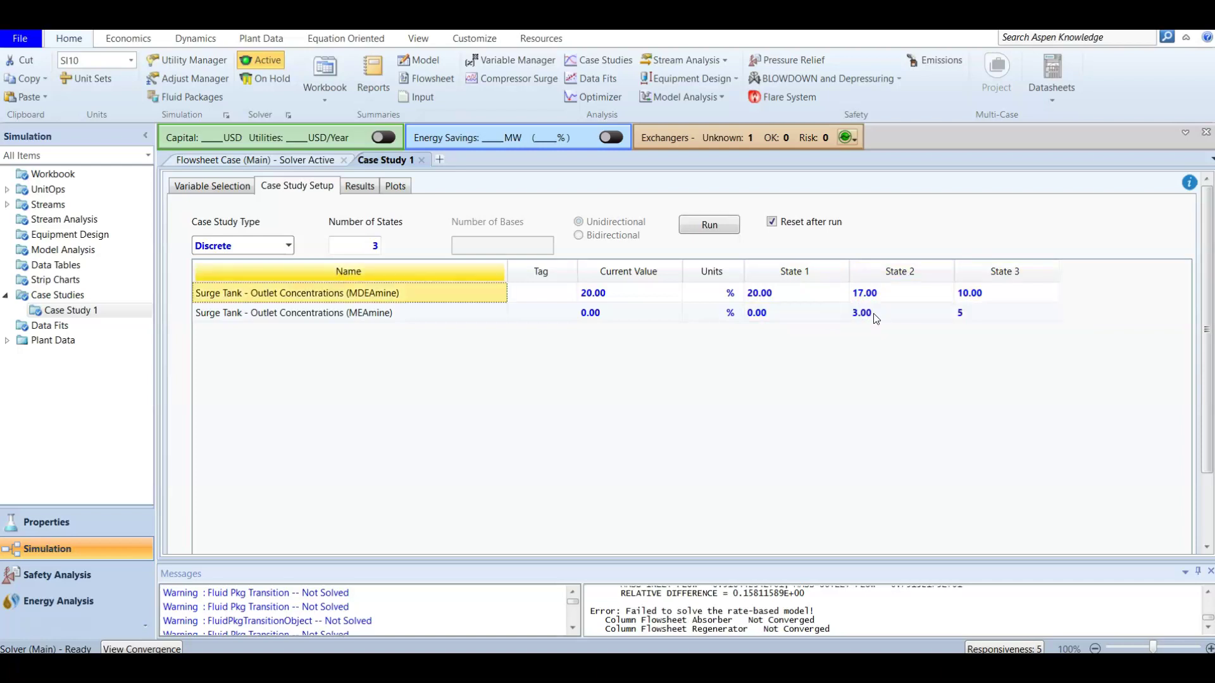
scroll(828, 340, "down", 1)
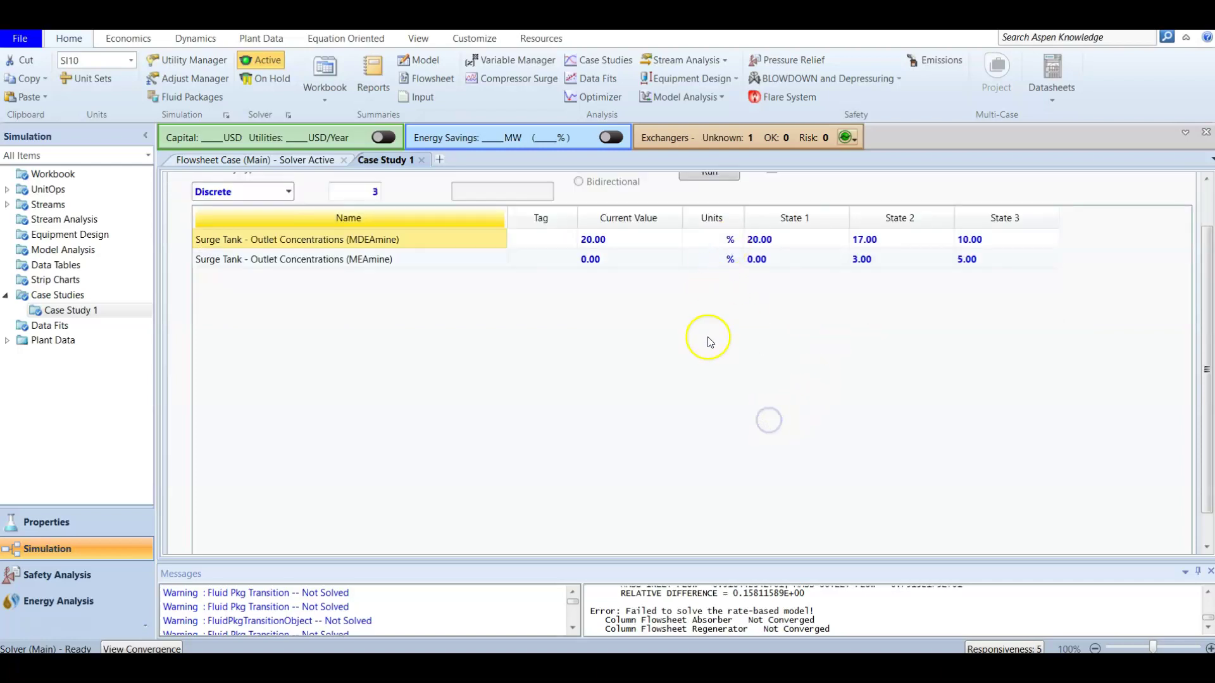
scroll(1207, 259, "up", 1)
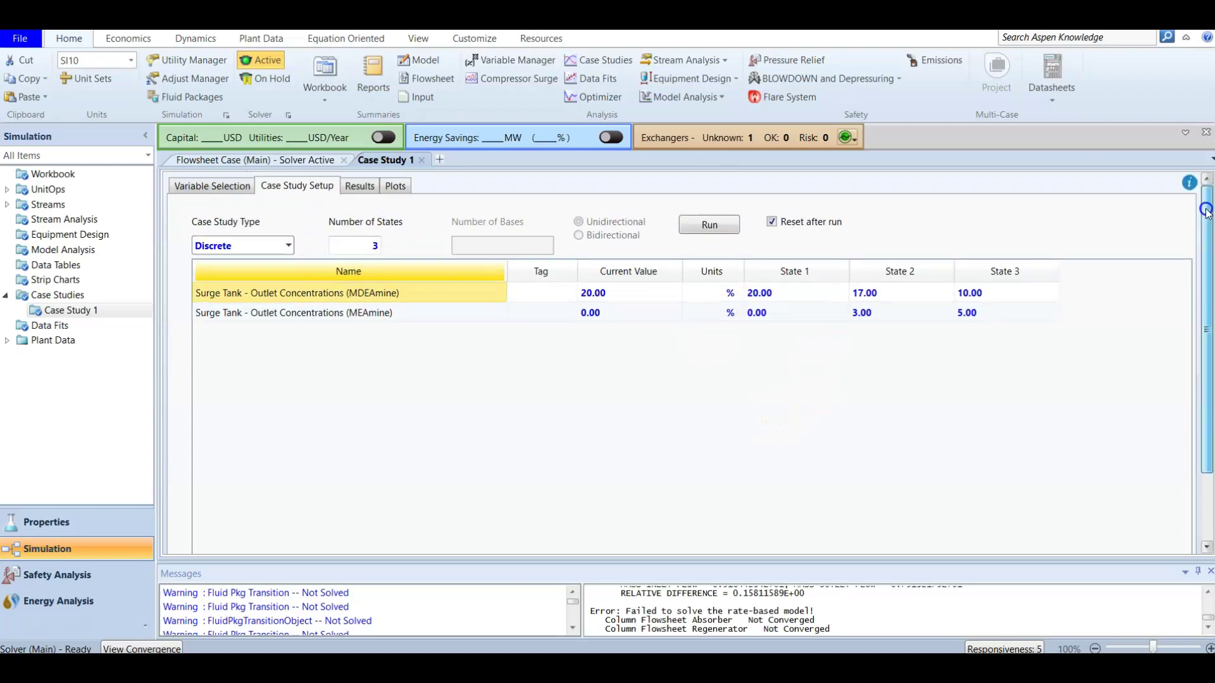
left_click(707, 224)
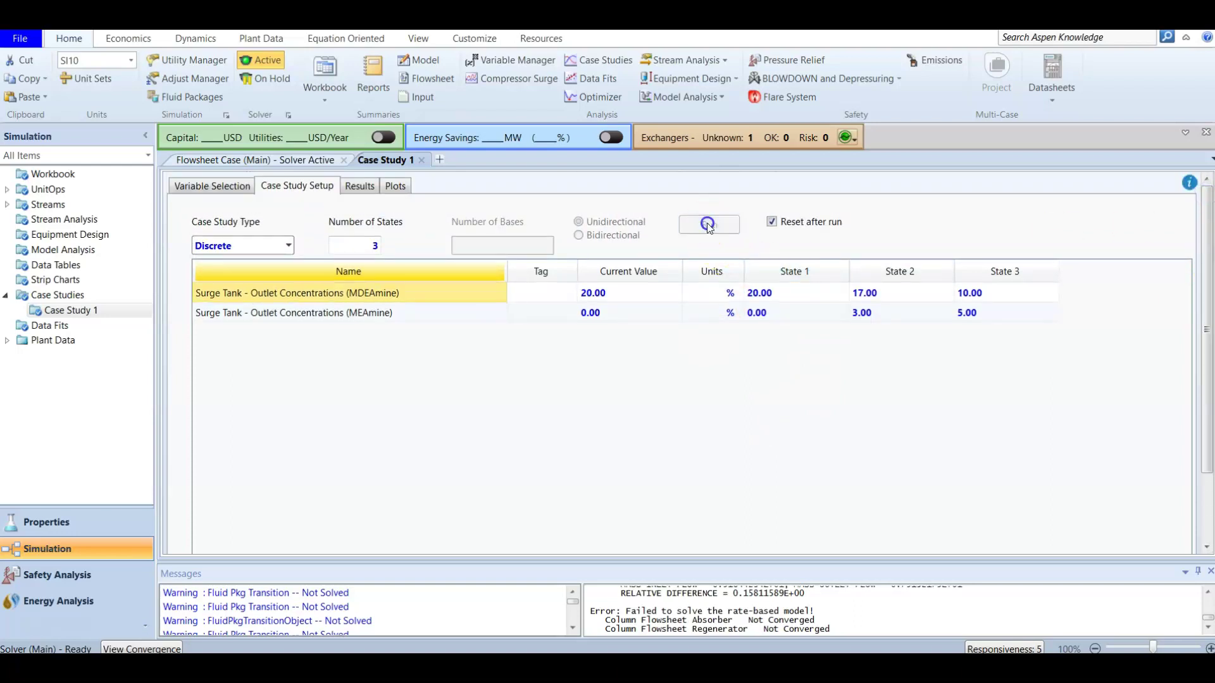
left_click(353, 186)
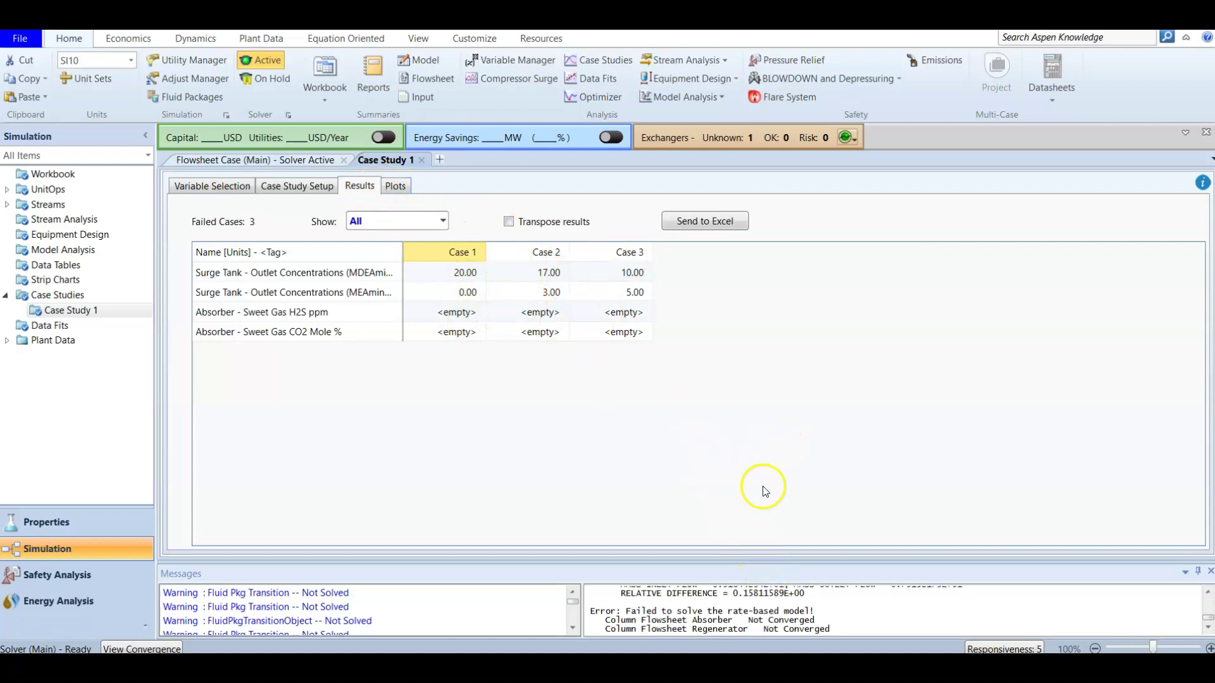
left_click(298, 187)
left_click(709, 224)
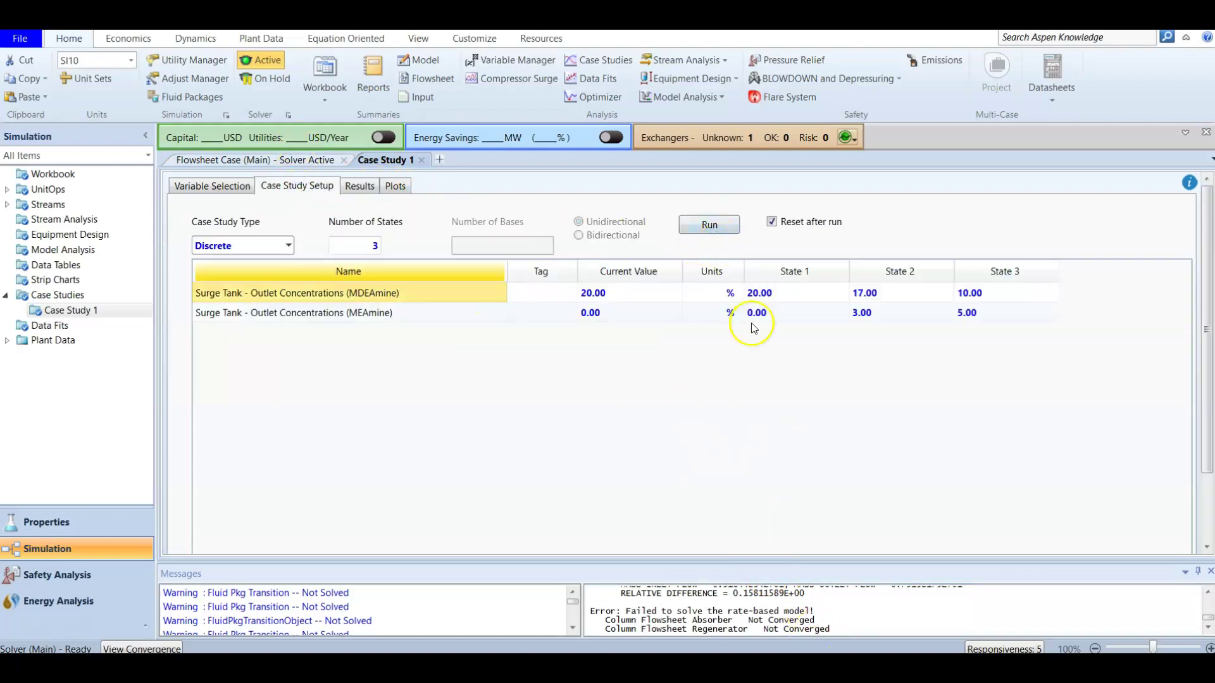
left_click(358, 185)
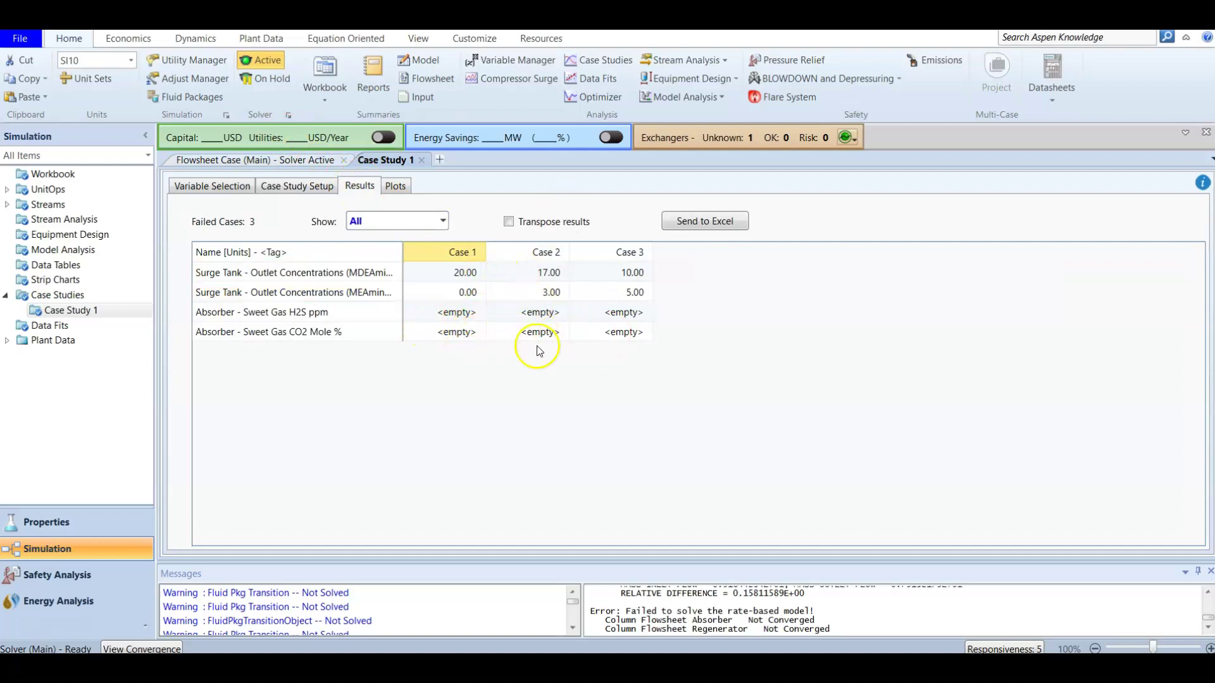
left_click(298, 188)
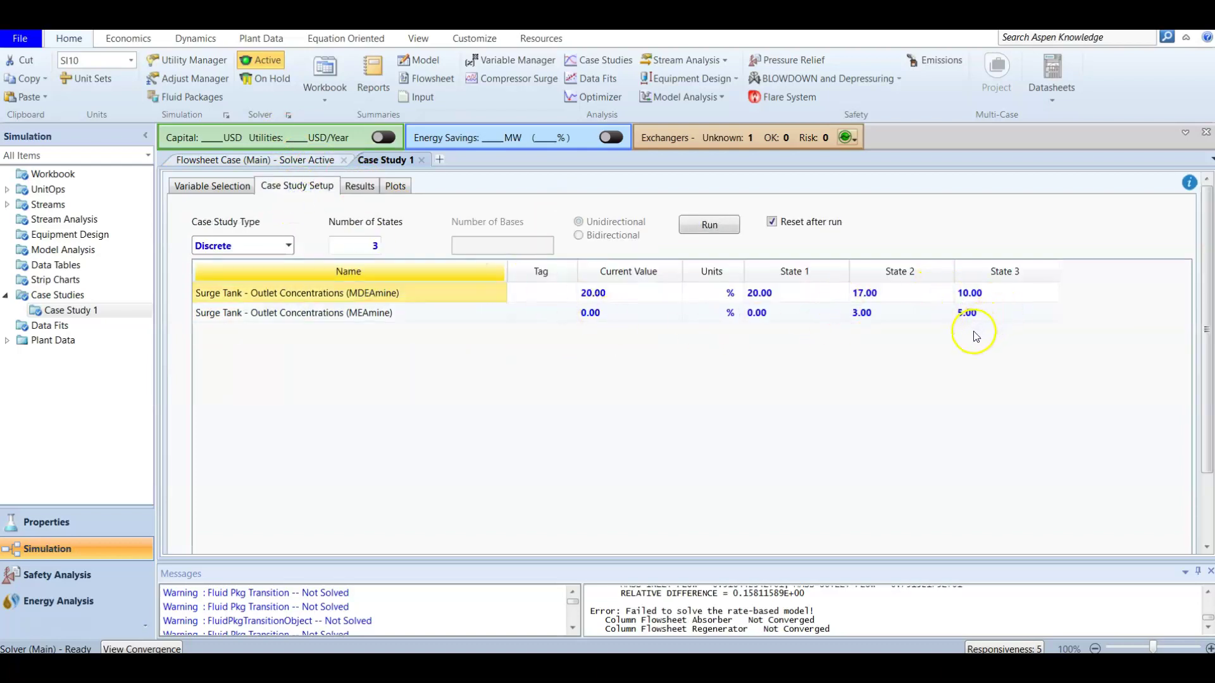
scroll(539, 347, "down", 3)
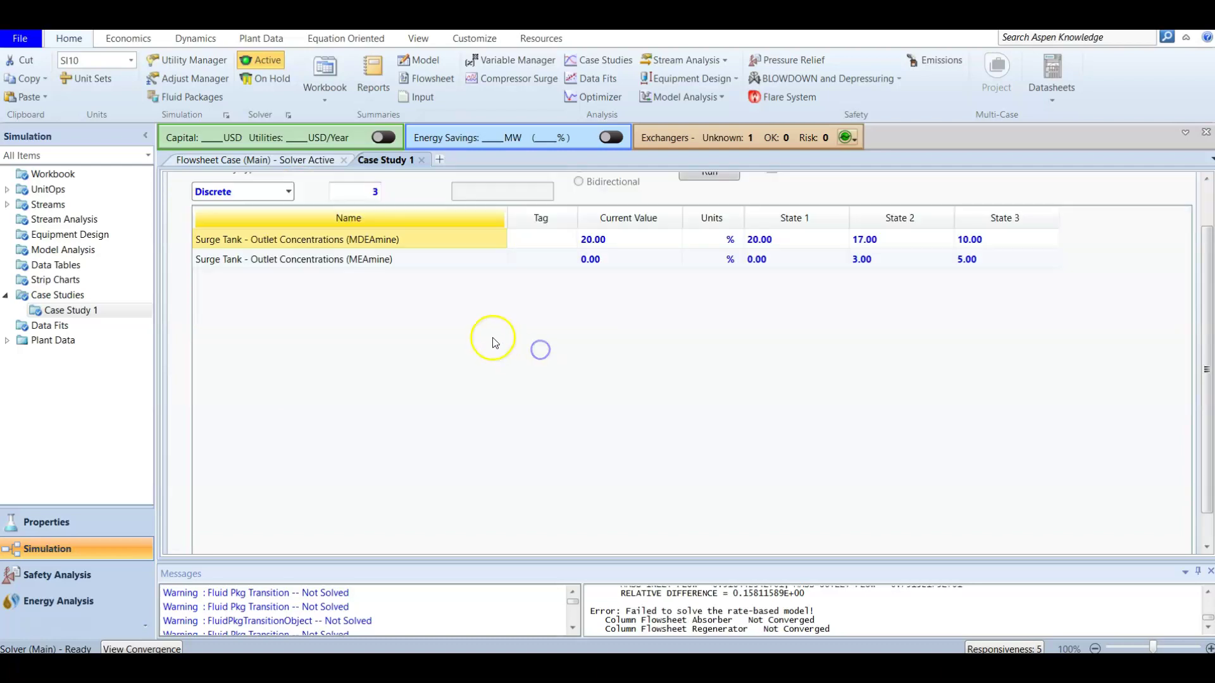
left_click(394, 262)
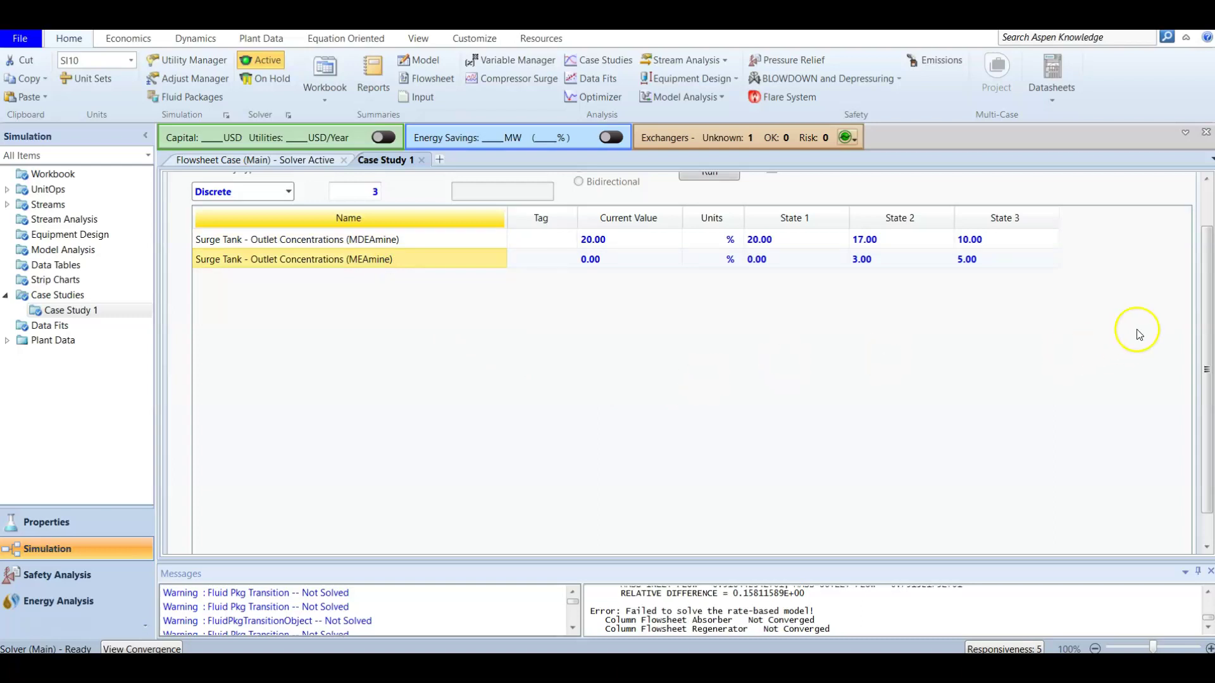
scroll(1206, 333, "up", 2)
left_click(844, 421)
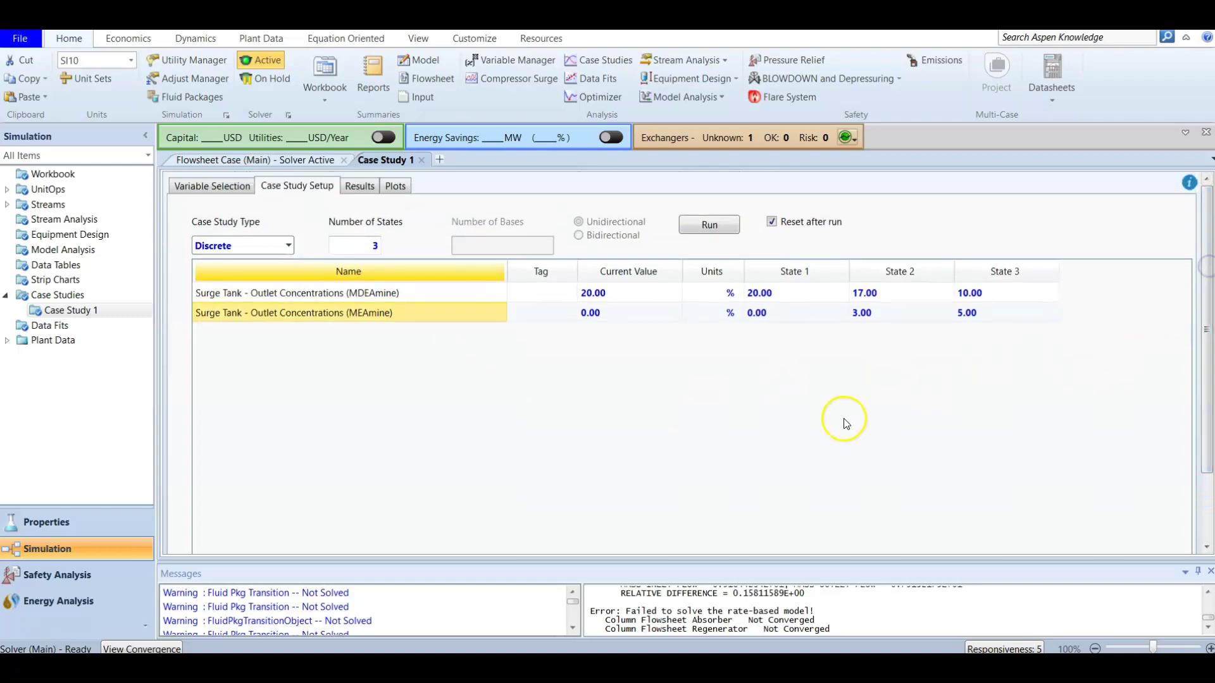